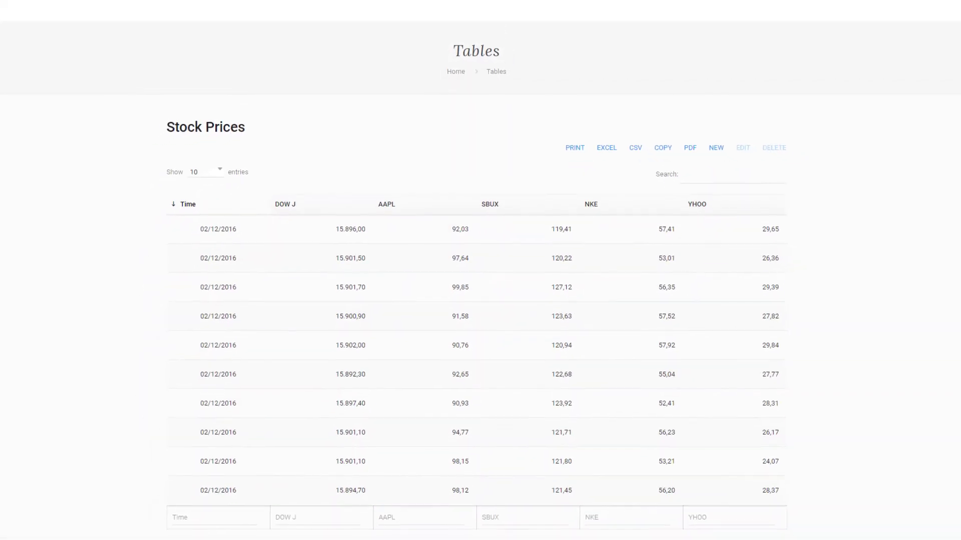
Keep advanced column filters on and show them in a form above the table
scroll(480, 270, down, 3)
scroll(480, 270, down, 3)
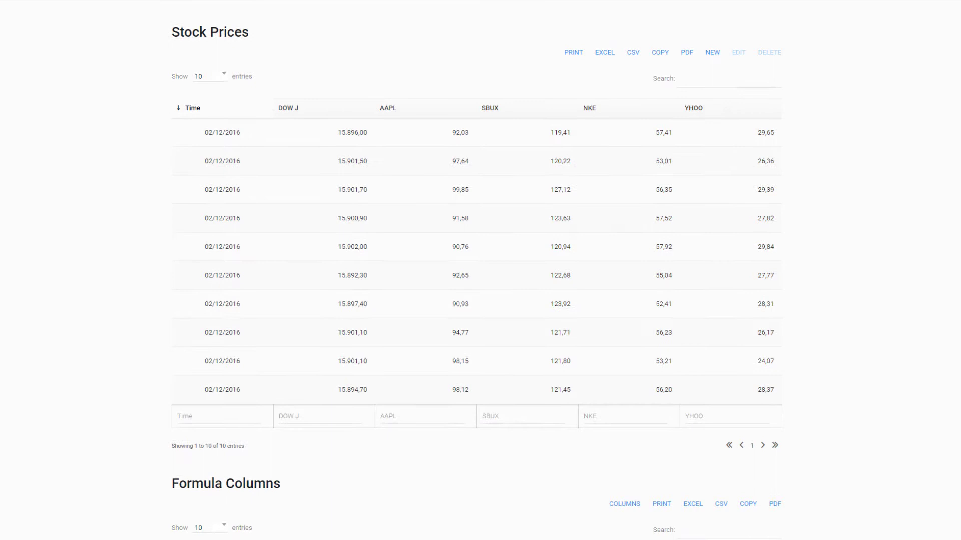
scroll(480, 271, down, 3)
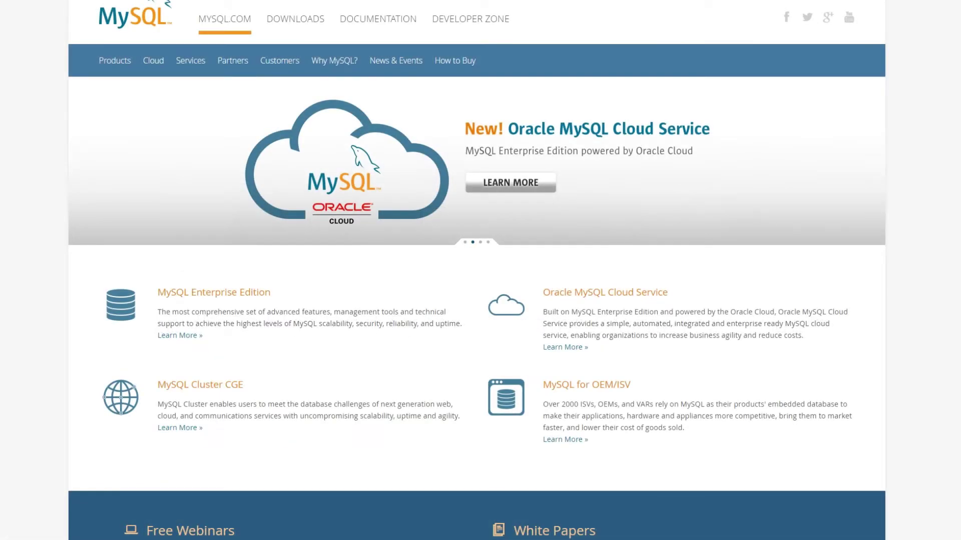
scroll(476, 270, down, 4)
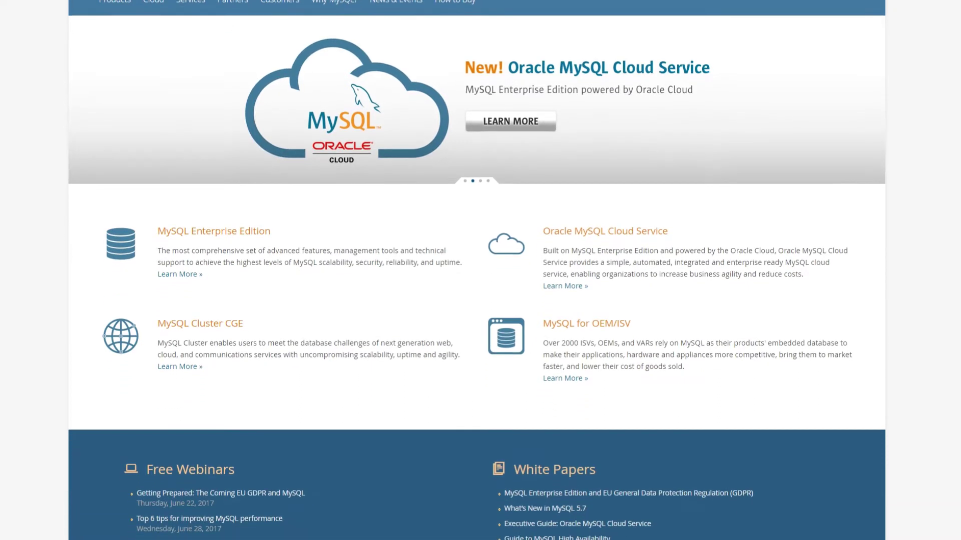
scroll(476, 271, down, 6)
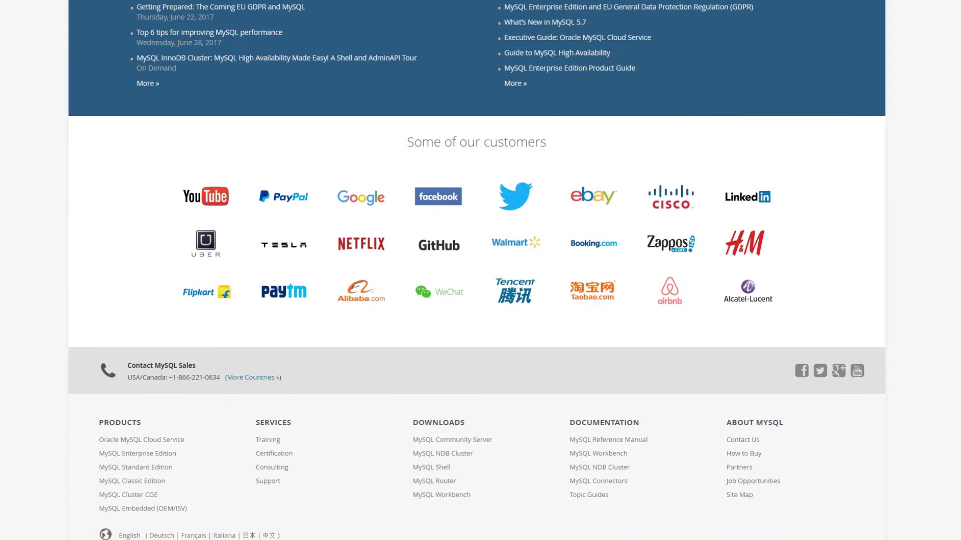
scroll(477, 270, up, 2)
scroll(476, 270, up, 8)
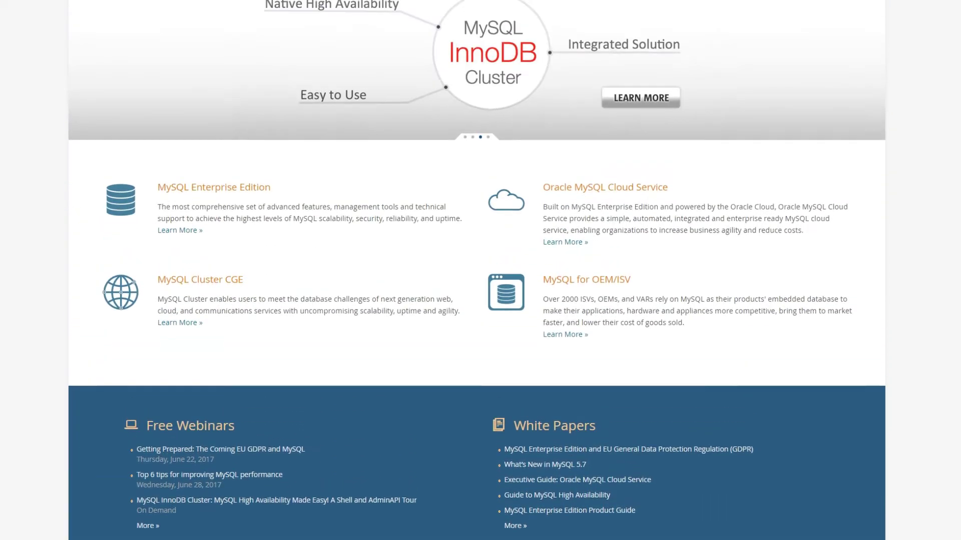
scroll(476, 270, up, 1)
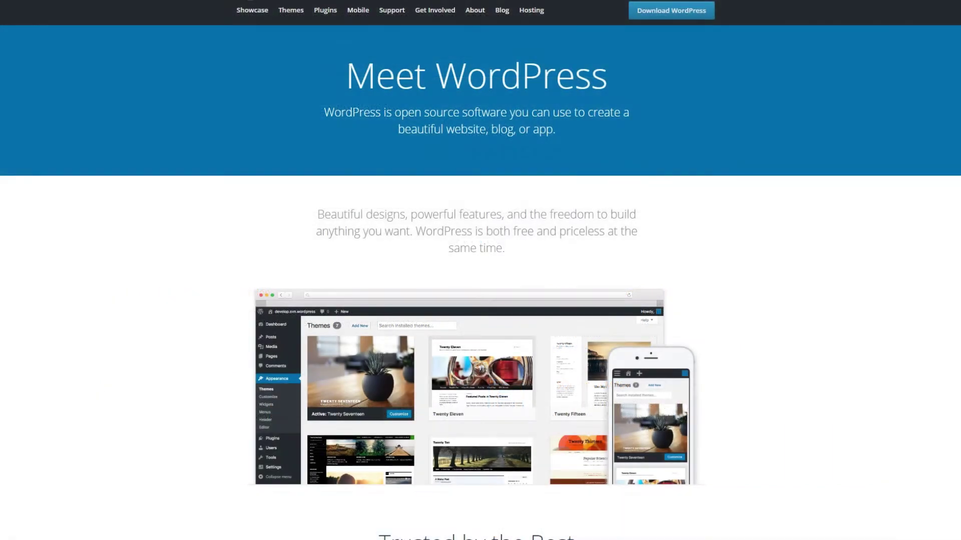
scroll(476, 270, down, 7)
scroll(480, 270, down, 9)
scroll(480, 270, down, 11)
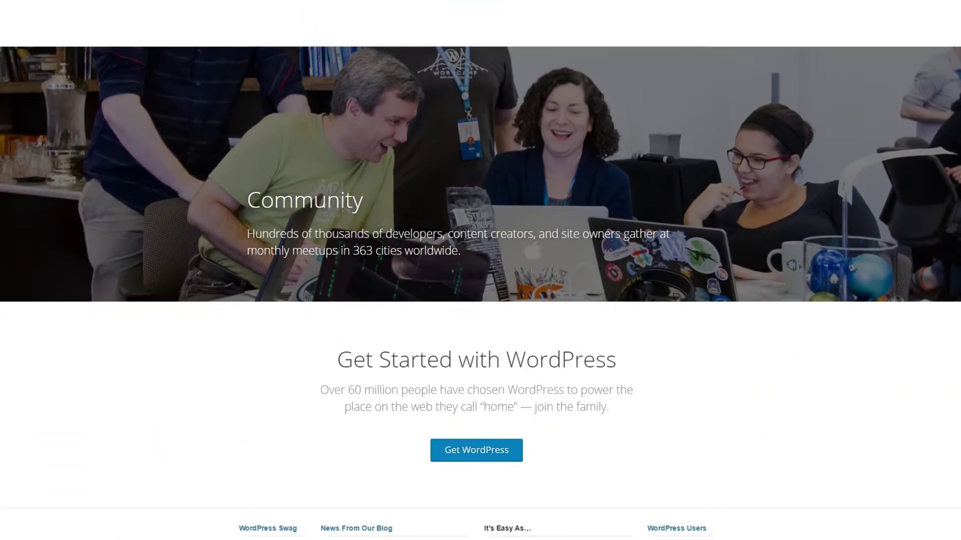
scroll(481, 270, down, 5)
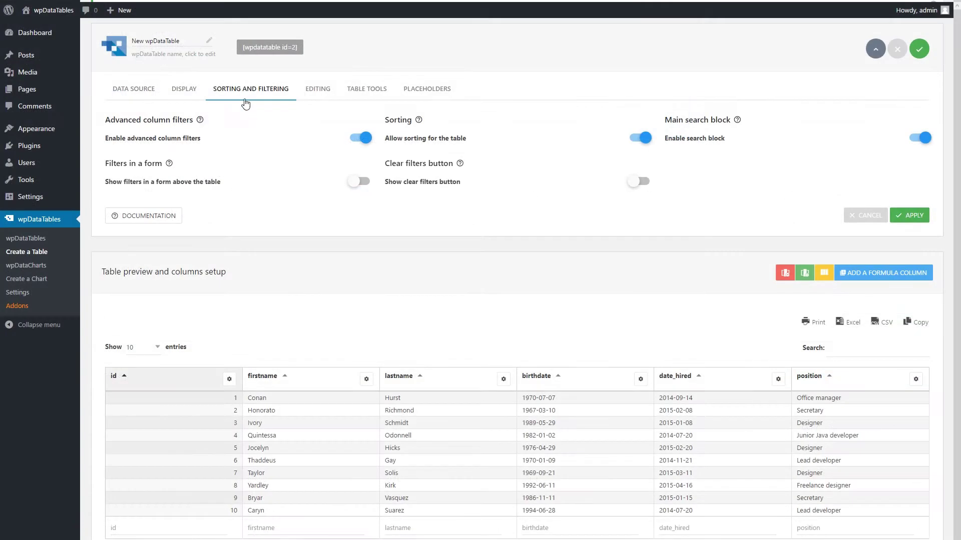
click(361, 138)
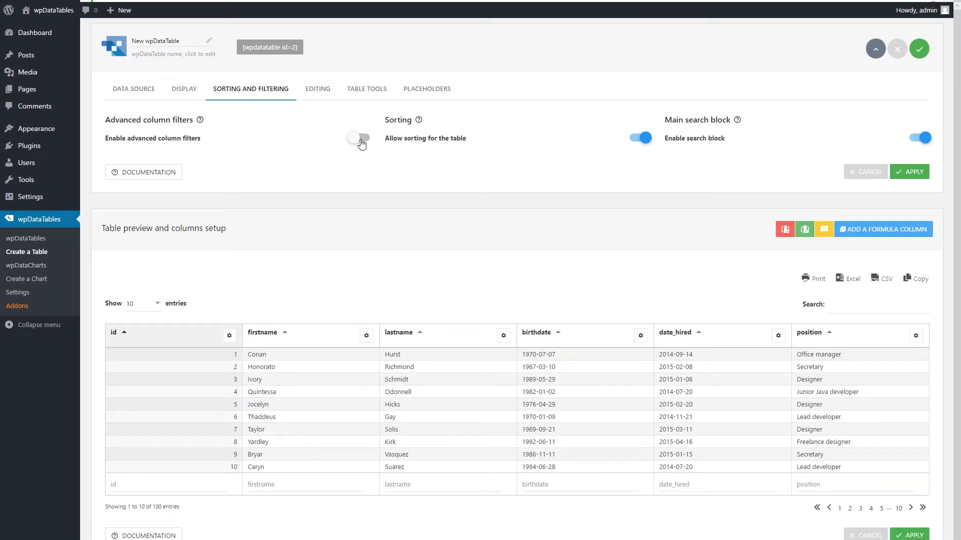
click(361, 141)
click(361, 182)
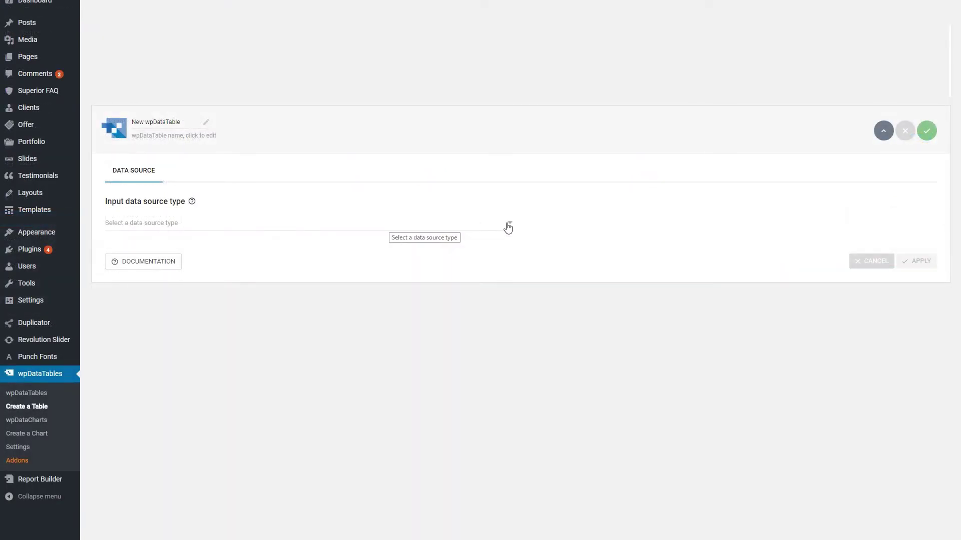
Set the new table's source type to CSV file and select csv_table_example.csv
click(507, 229)
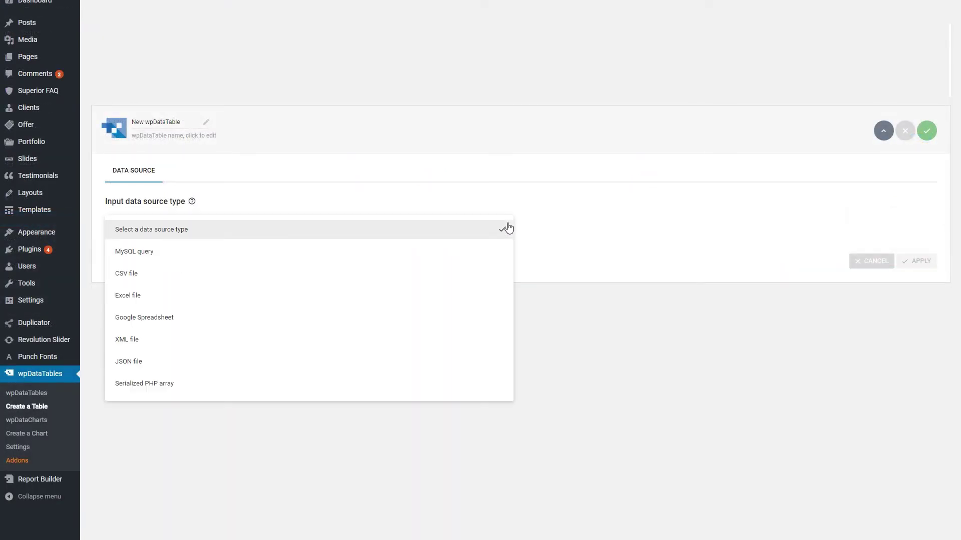
click(151, 275)
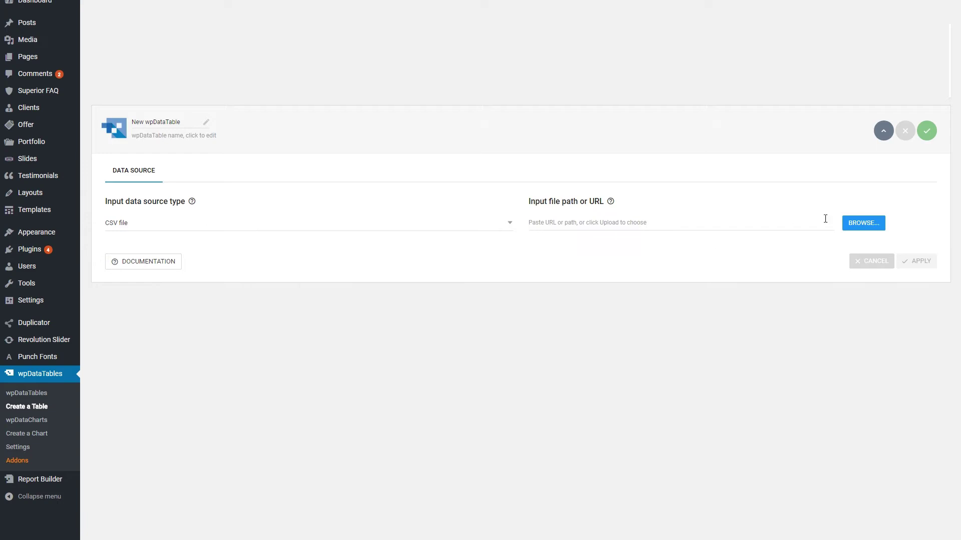
click(846, 226)
click(58, 116)
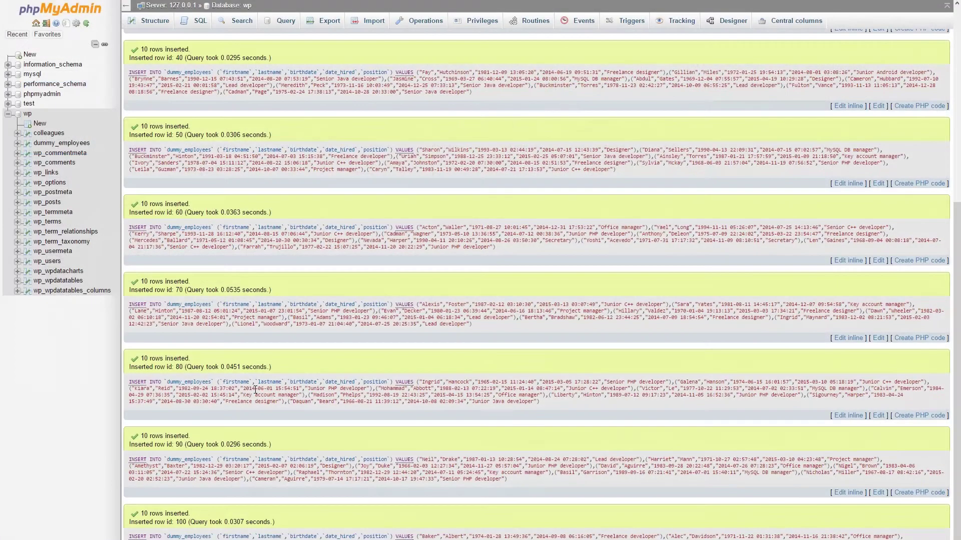
Run SELECT * FROM dummy_employees from the wp database's Query tab
scroll(255, 391, up, 6)
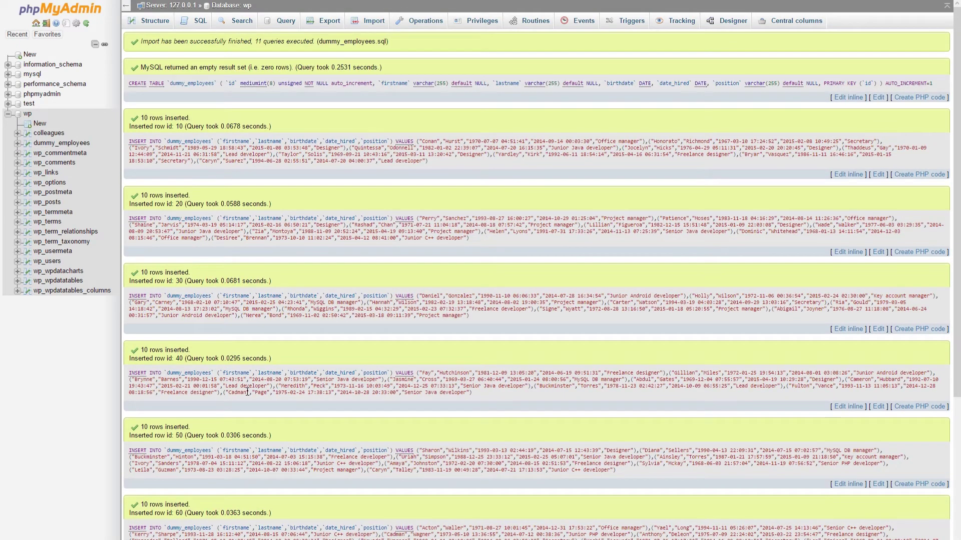
click(150, 20)
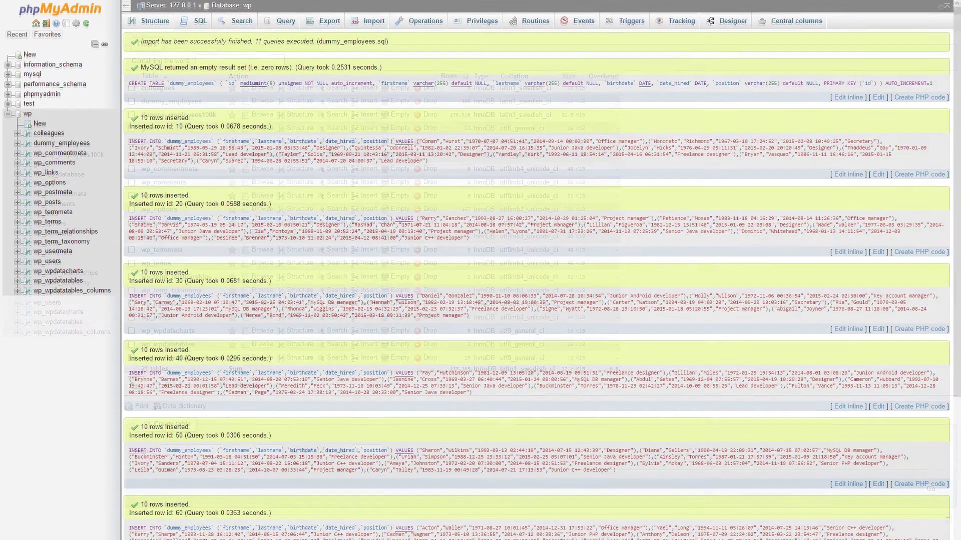
click(265, 28)
click(286, 354)
text(SELECT )
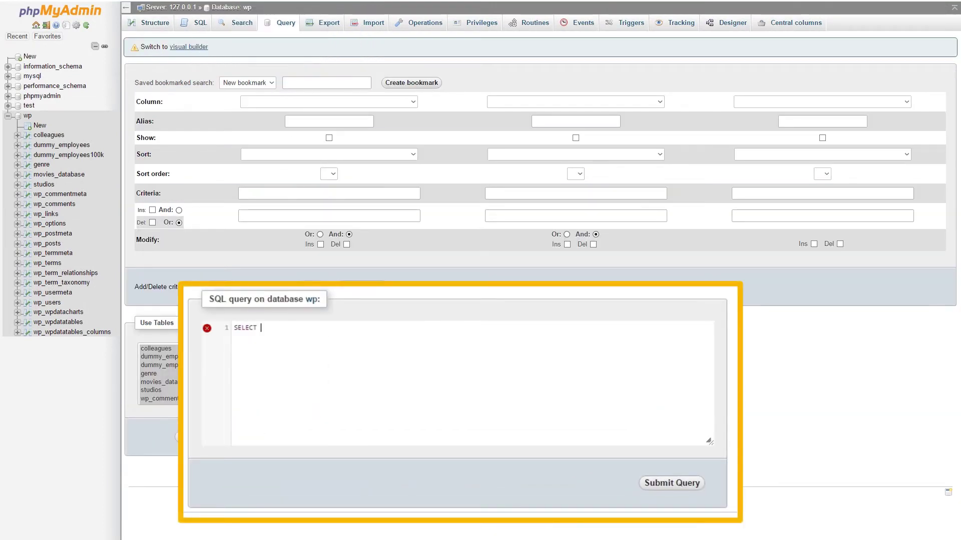
text(* FROM dummy)
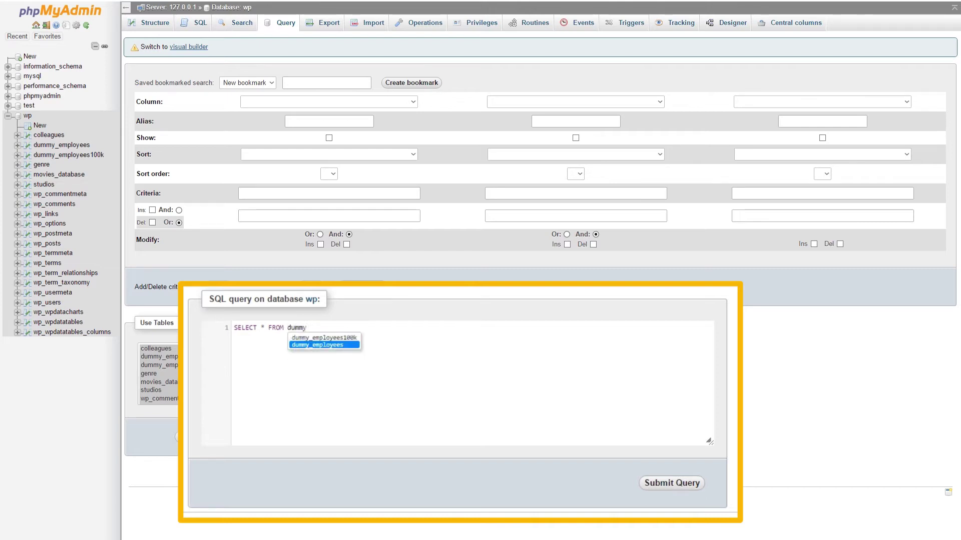
key(Return)
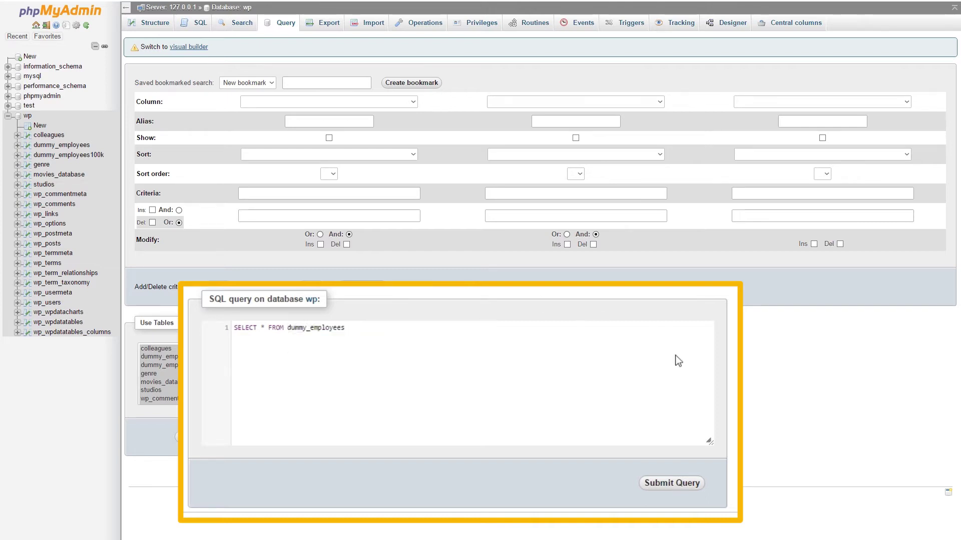
click(674, 487)
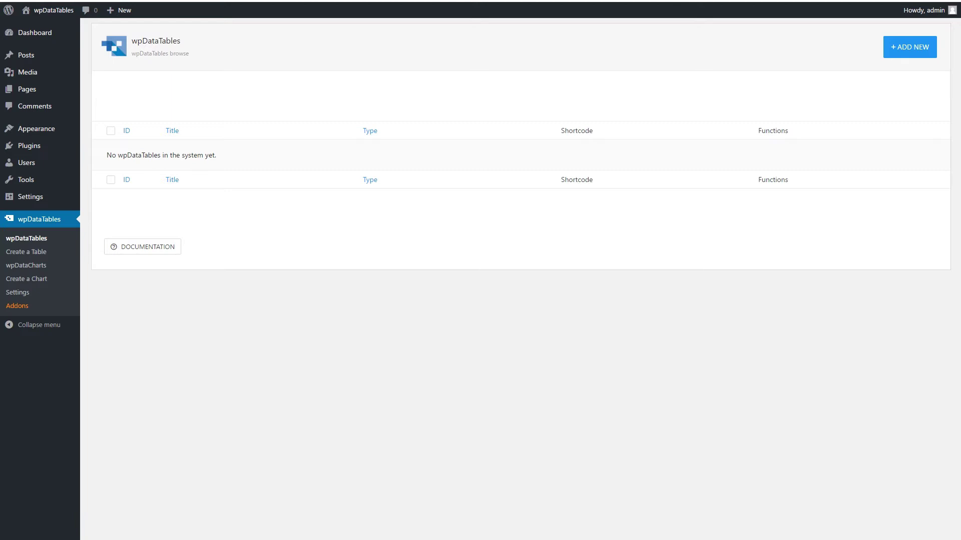
Start a new table linked to an existing data source
click(40, 251)
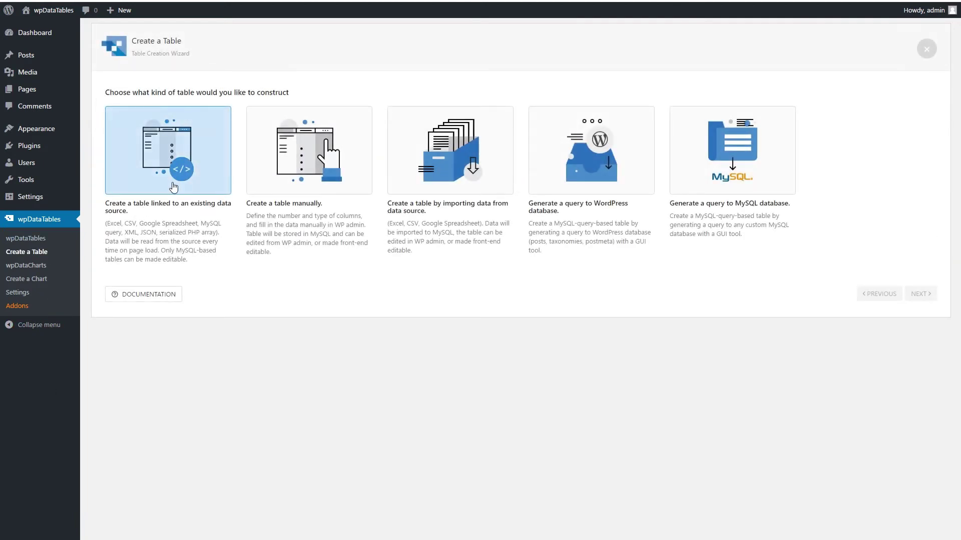
click(173, 187)
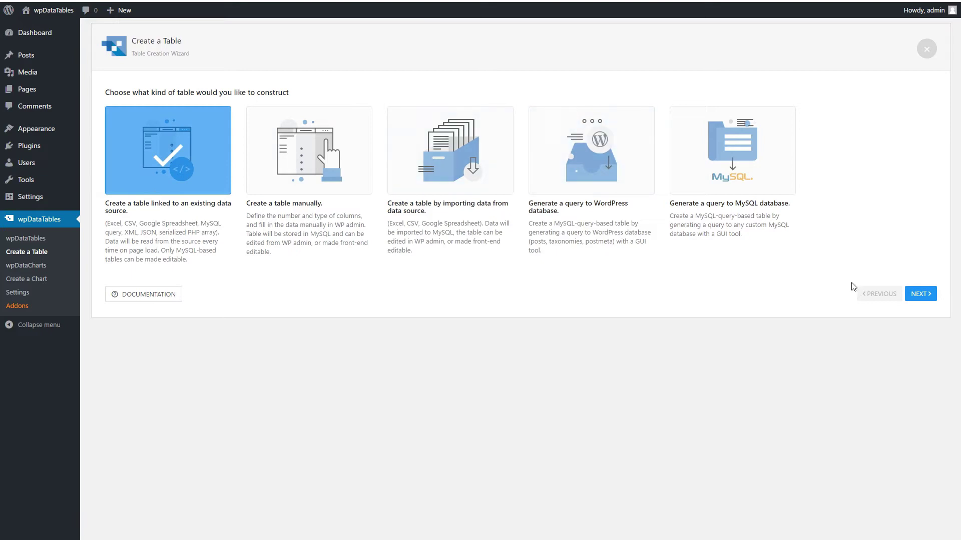
click(907, 297)
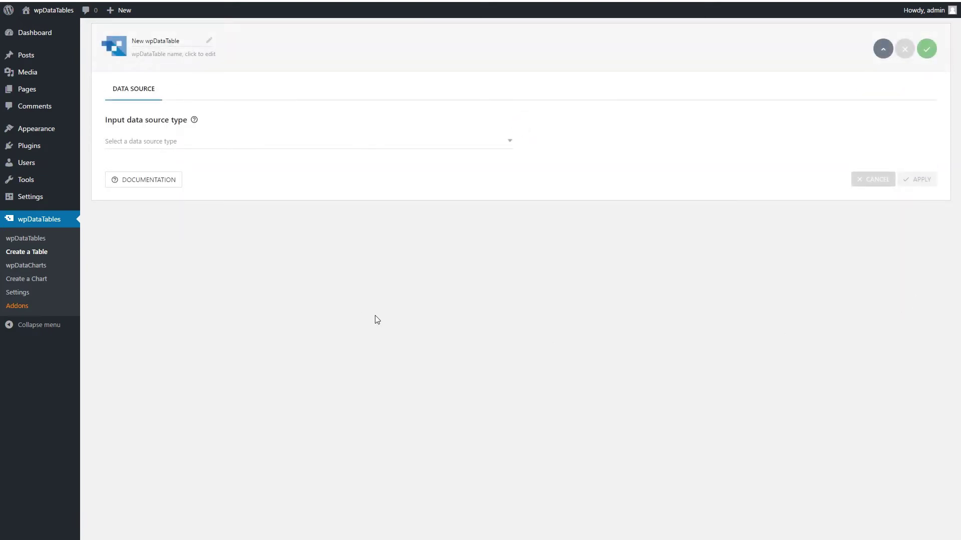
Load SELECT * FROM dummy_employees as the MySQL query source and save the table
click(150, 142)
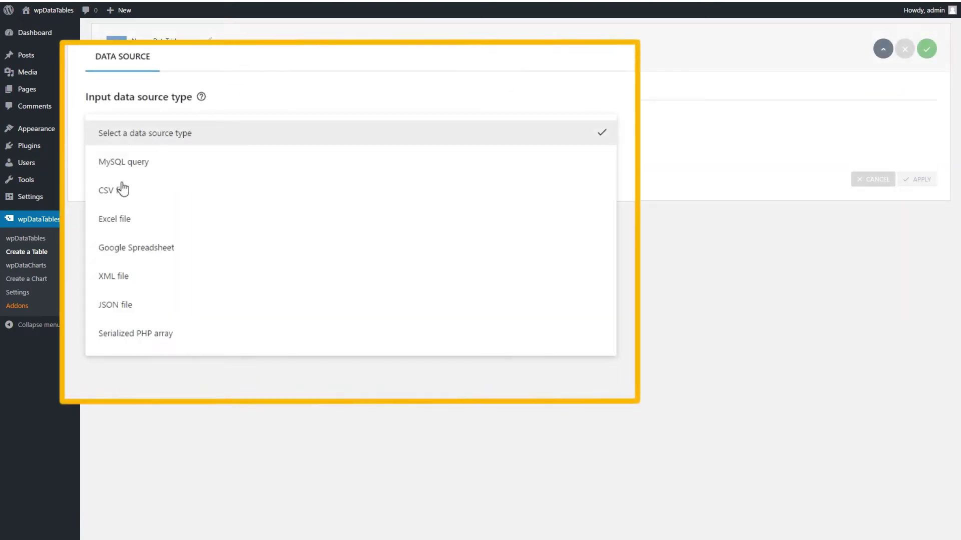
click(131, 162)
text(SELECT * FROM dummy_e)
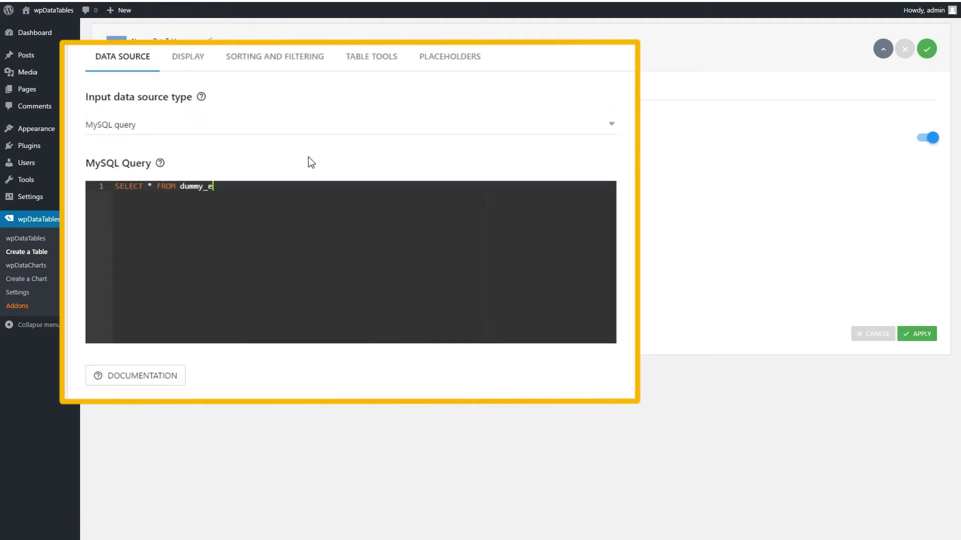
text(mployees)
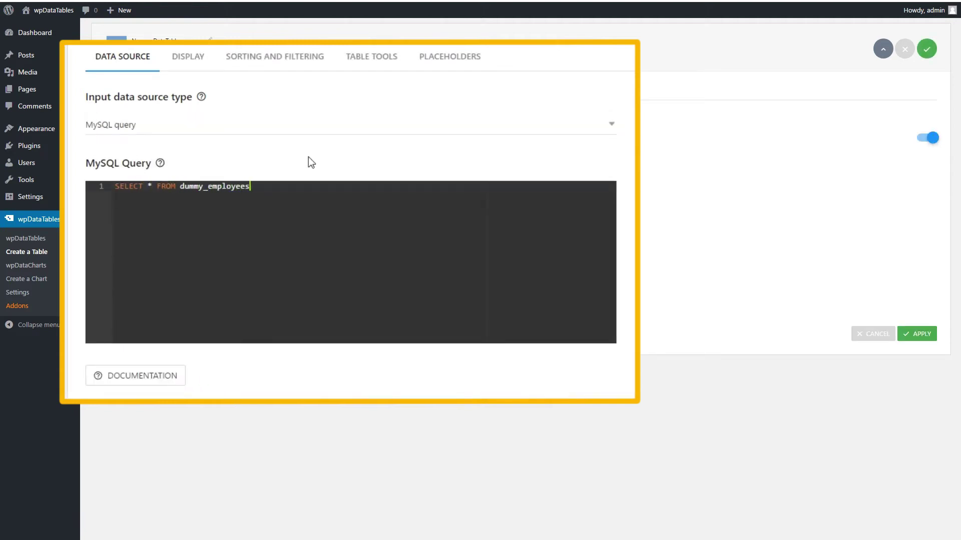
click(910, 334)
scroll(594, 365, down, 5)
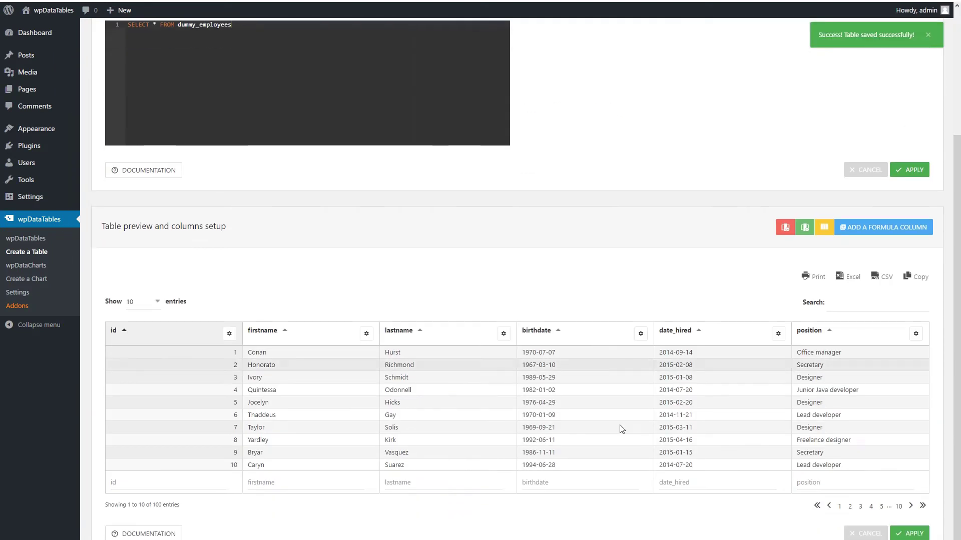
click(910, 535)
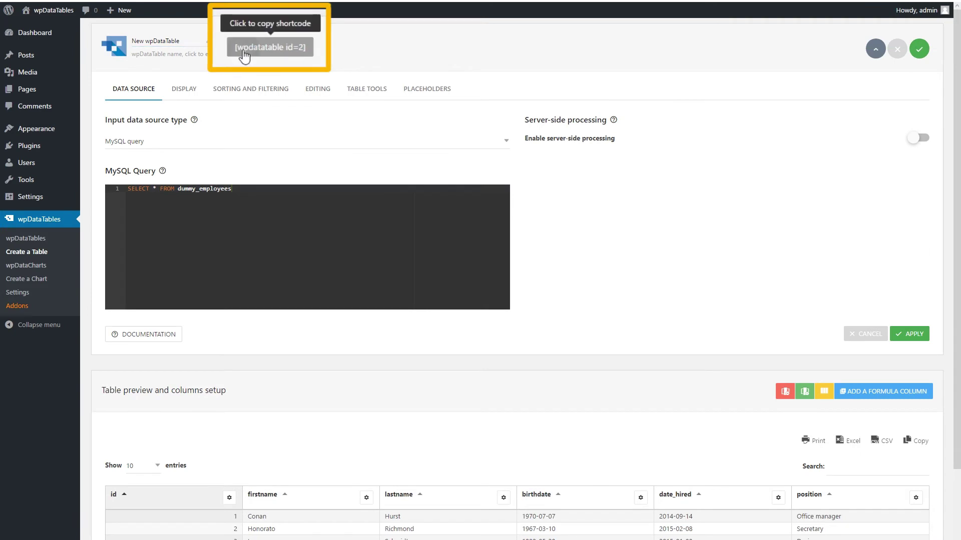
Publish a 'My wpDataTable' page containing [wpdatatable id=2] and view it on the site
mouse_move(27, 93)
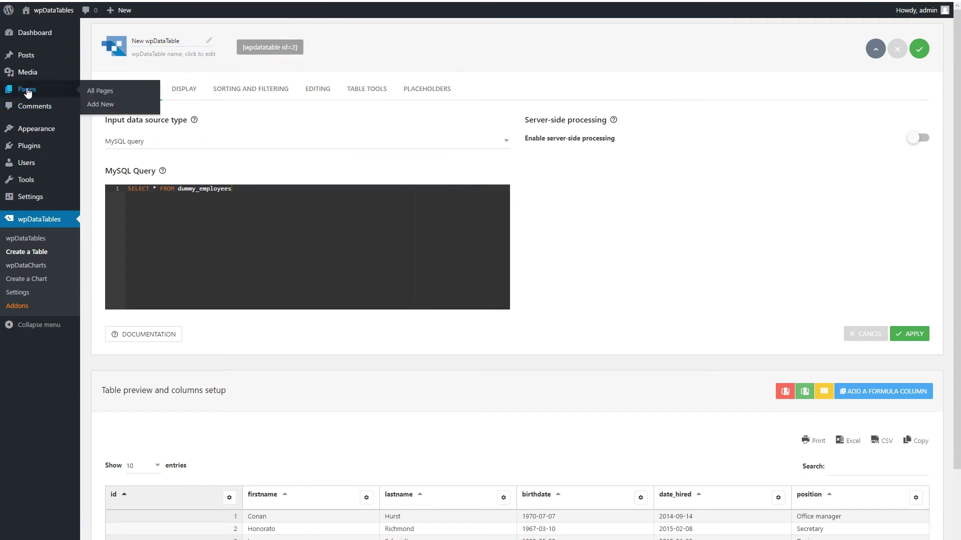
click(105, 104)
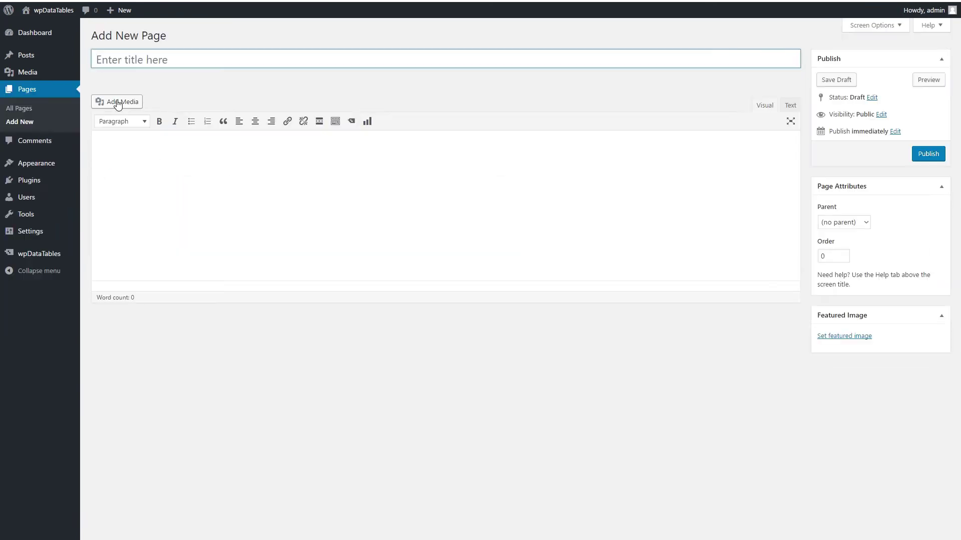
text(My wpDataTable)
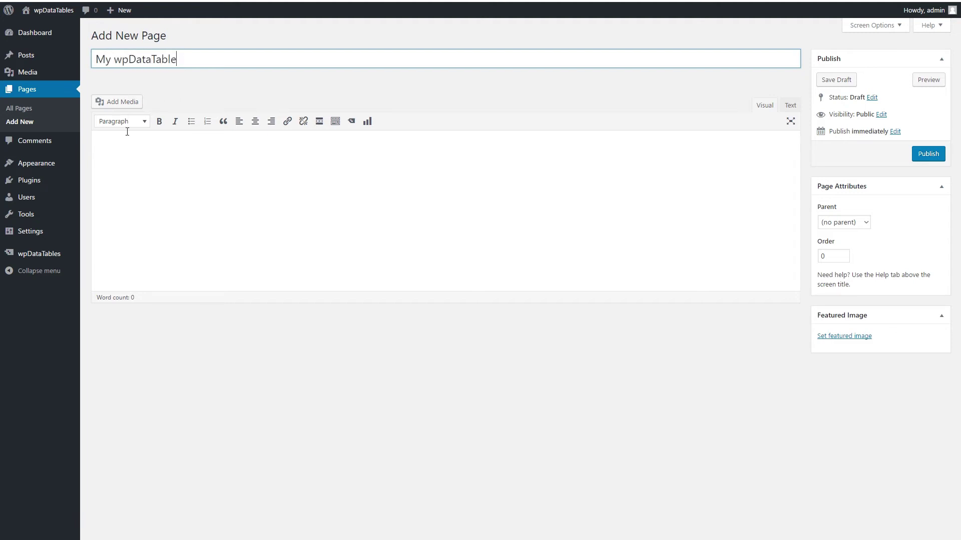
click(127, 146)
right_click(128, 150)
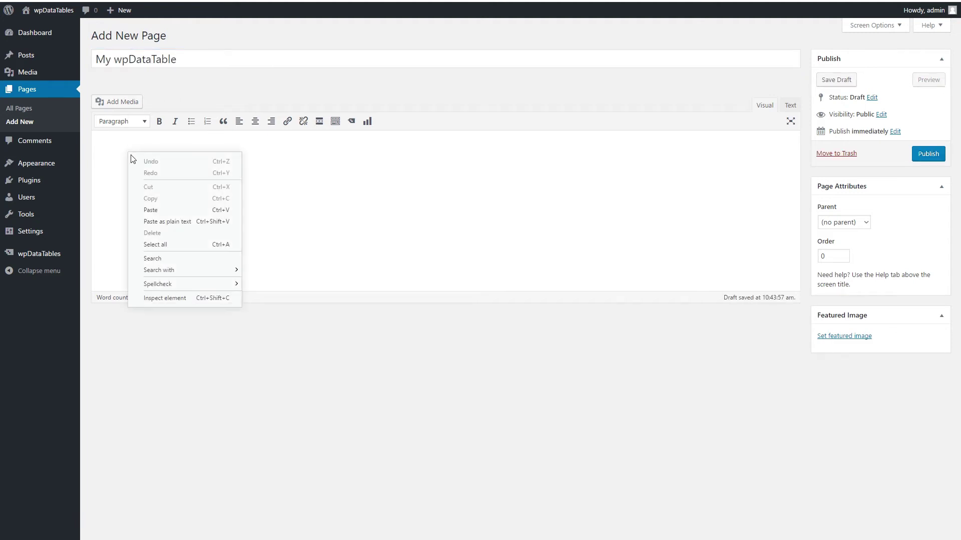
click(150, 210)
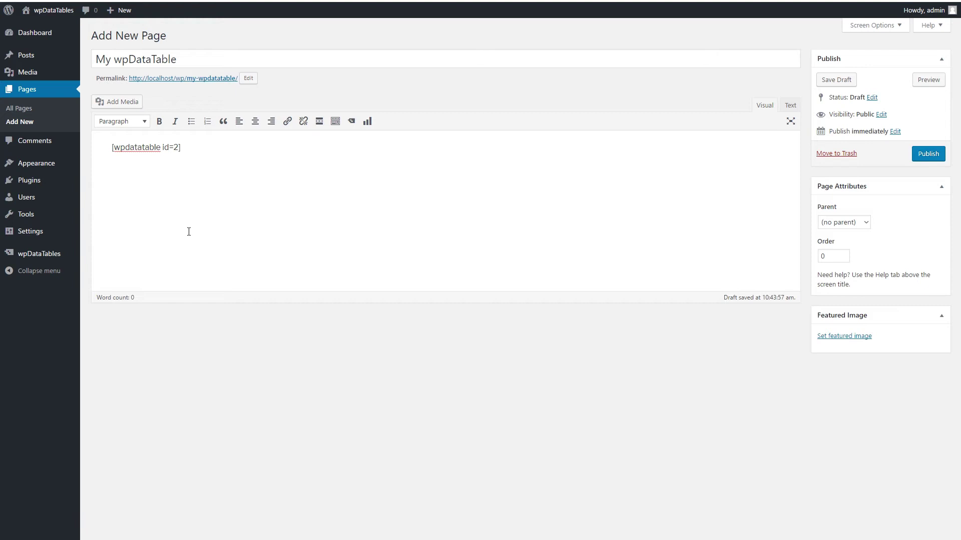
click(927, 153)
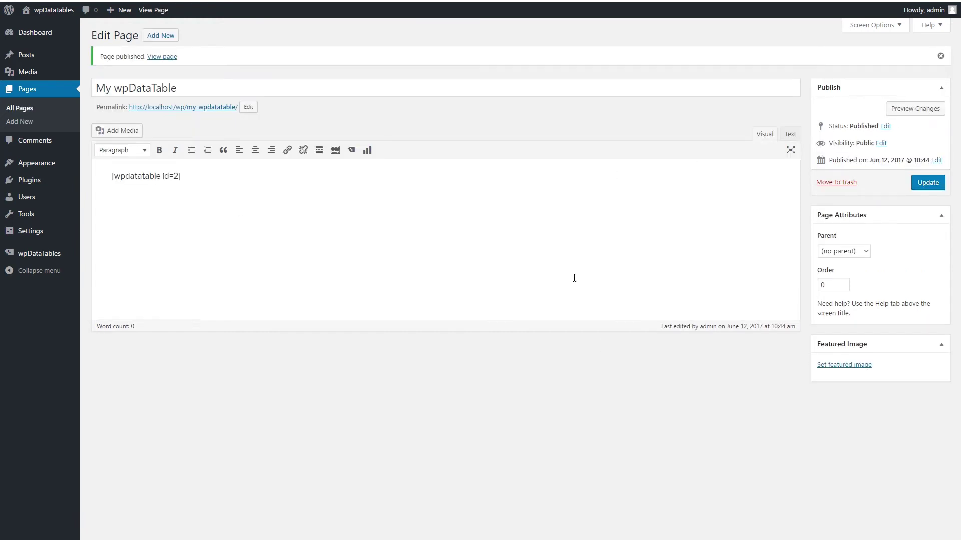
click(192, 108)
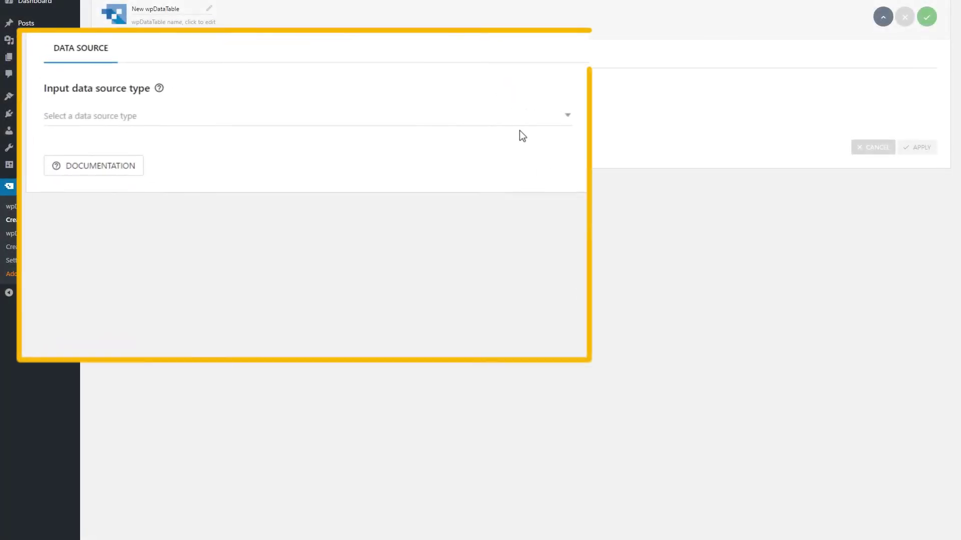
Paste the movies_database JOIN genre and studios query as the MySQL source and preview it
click(522, 127)
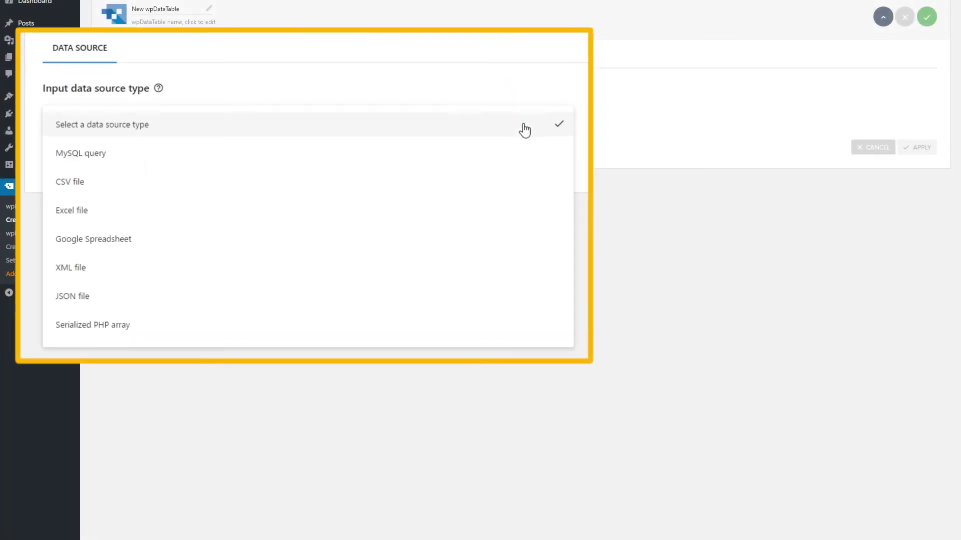
click(502, 161)
right_click(144, 193)
click(172, 268)
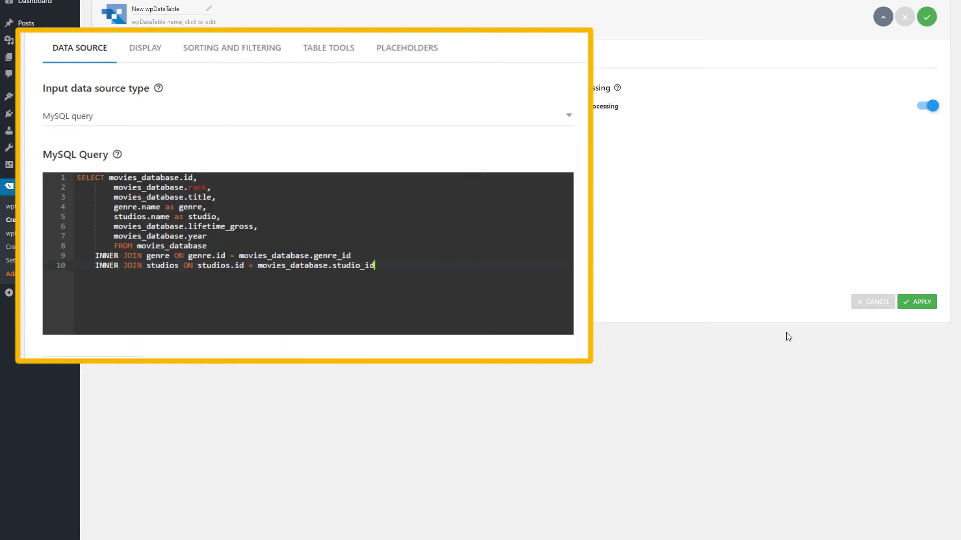
click(906, 305)
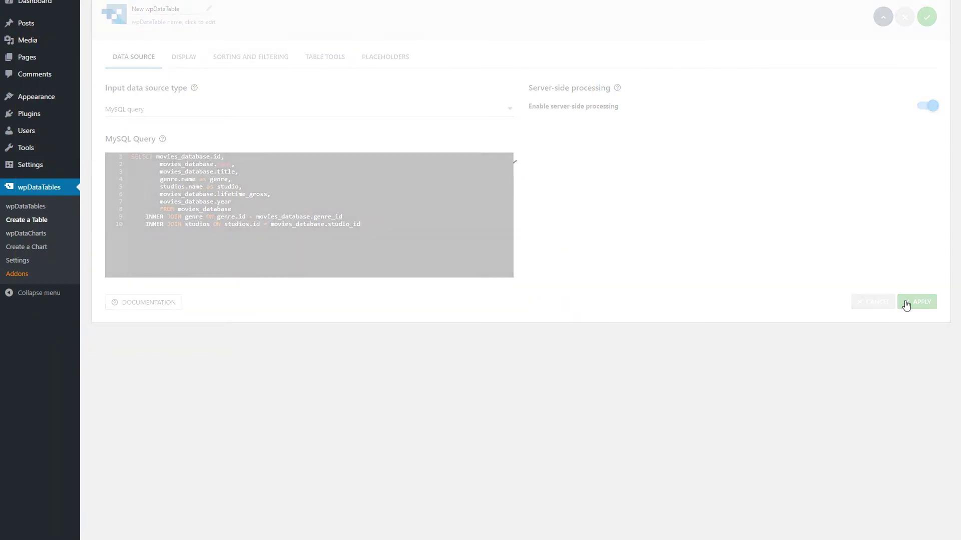
scroll(905, 302, down, 3)
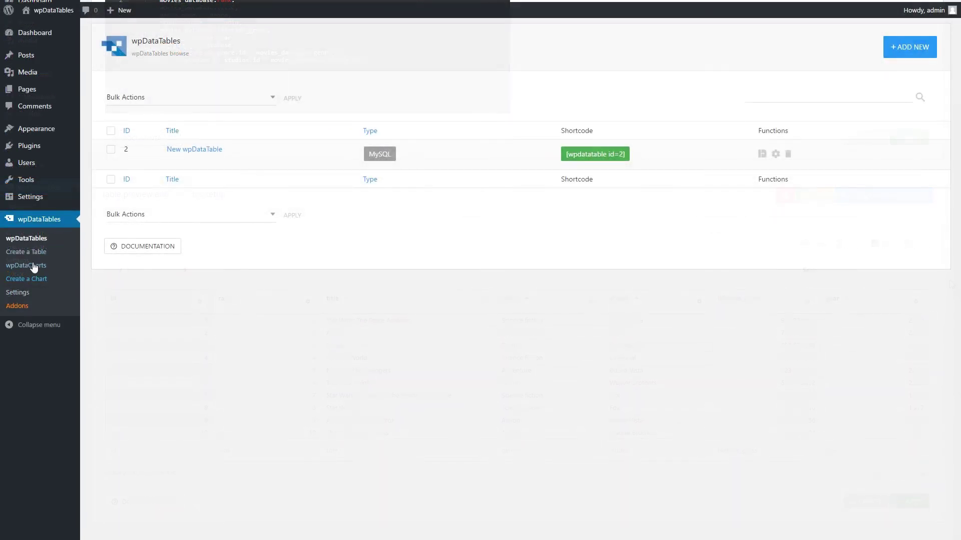
Start a new table linked to an existing data source
click(33, 254)
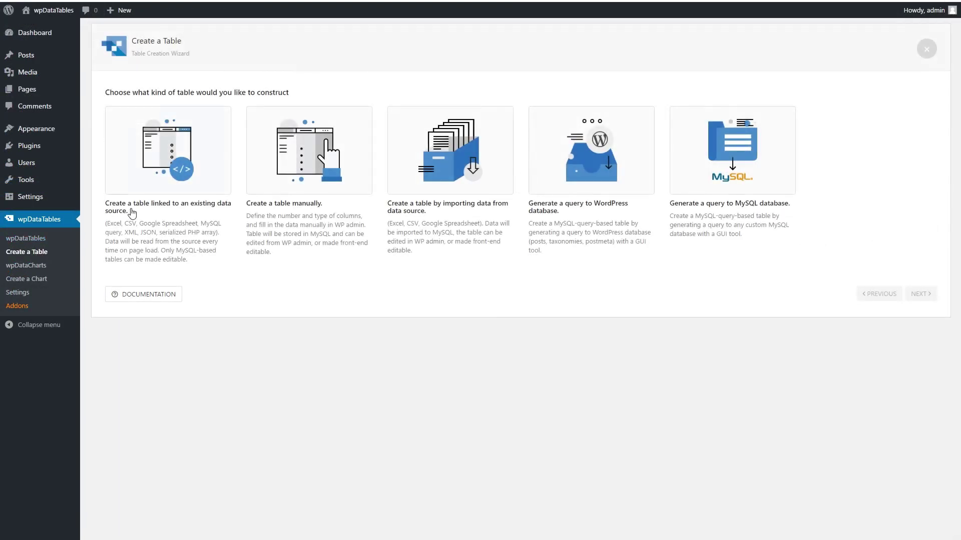
click(162, 139)
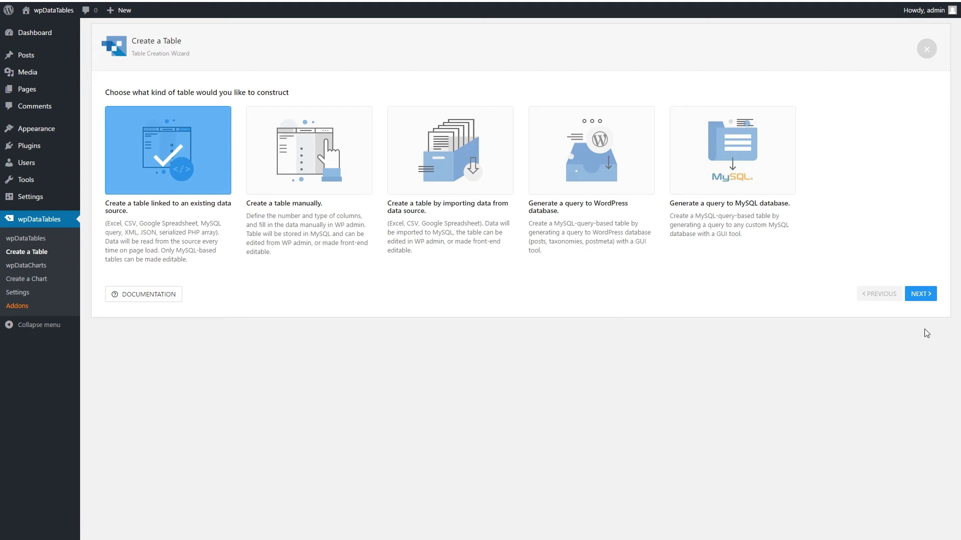
click(927, 299)
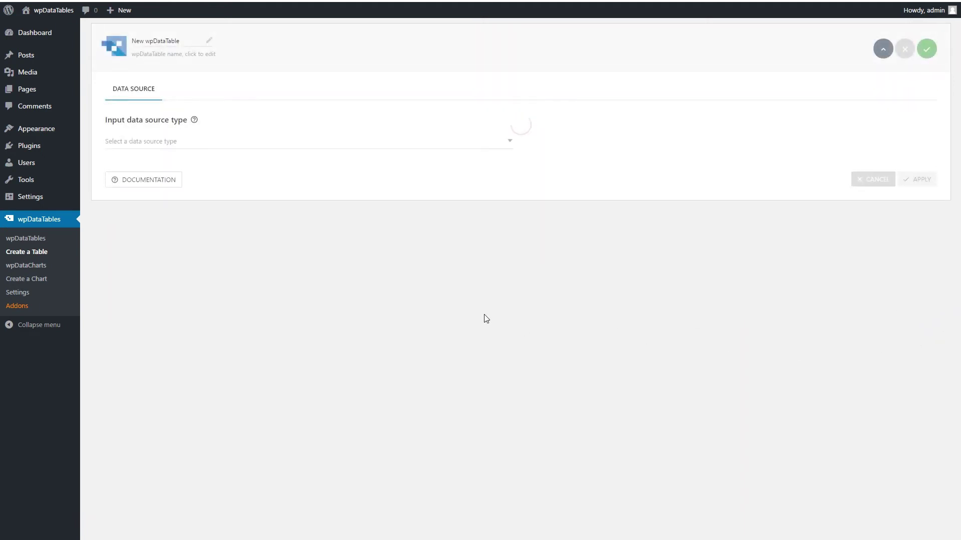
Query SELECT * FROM dummy_employees100k as the MySQL source with server-side processing on
click(321, 152)
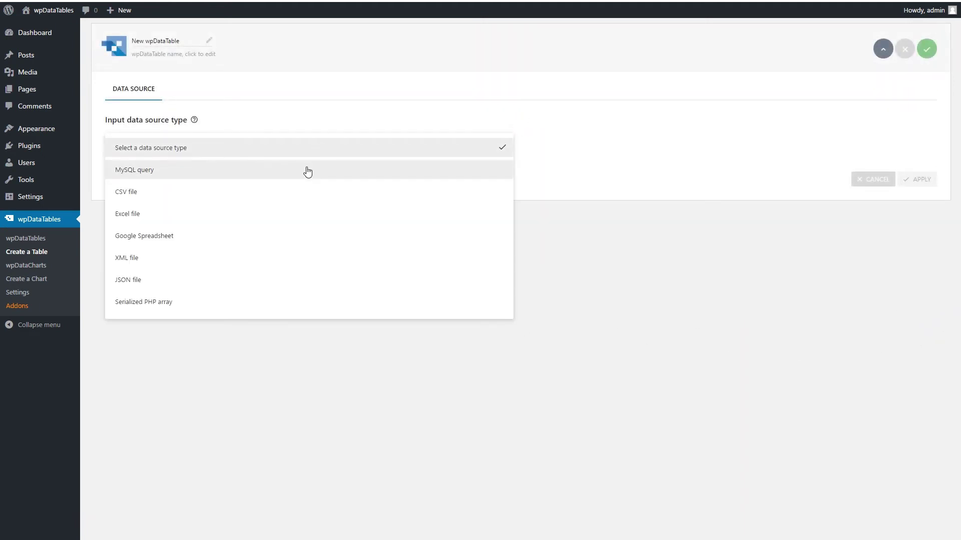
click(307, 172)
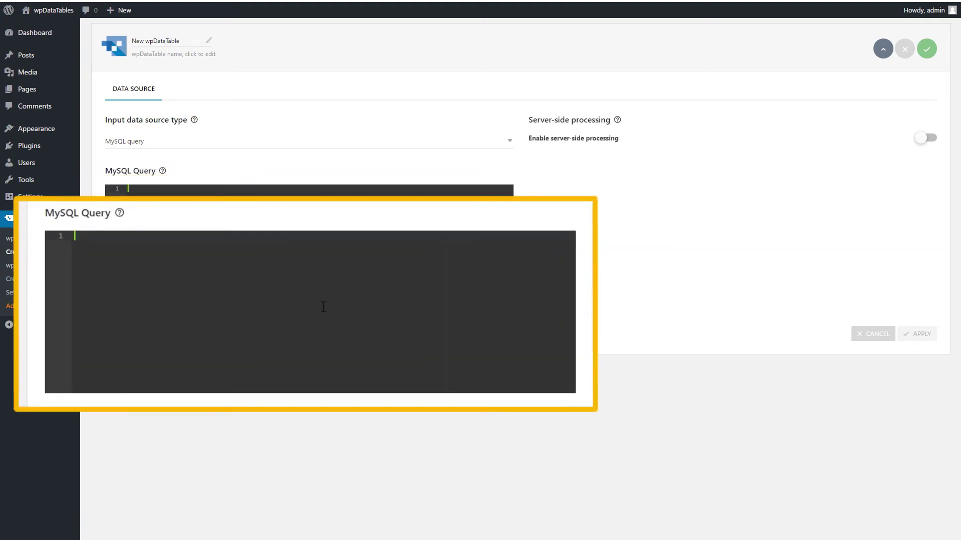
text(SELECT * FROM dummy_employees100k)
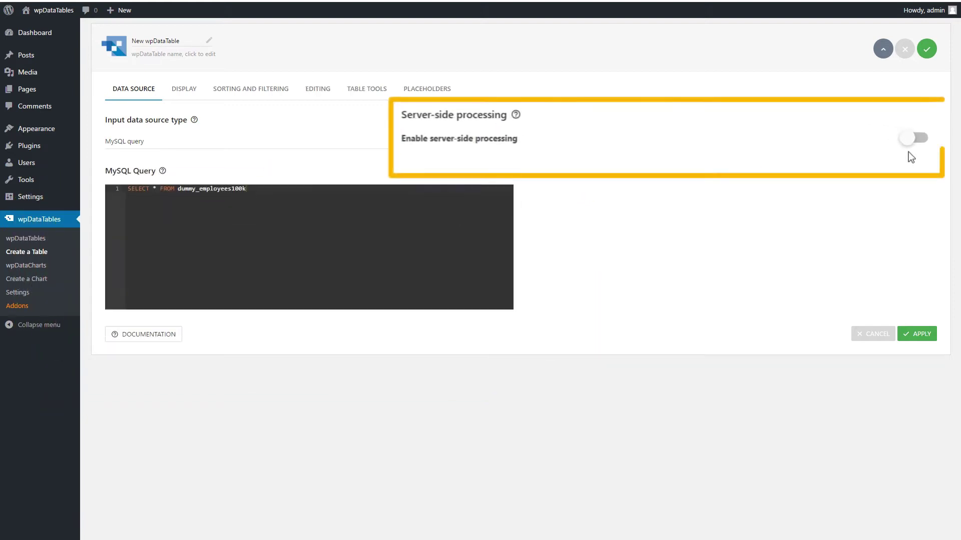
click(911, 142)
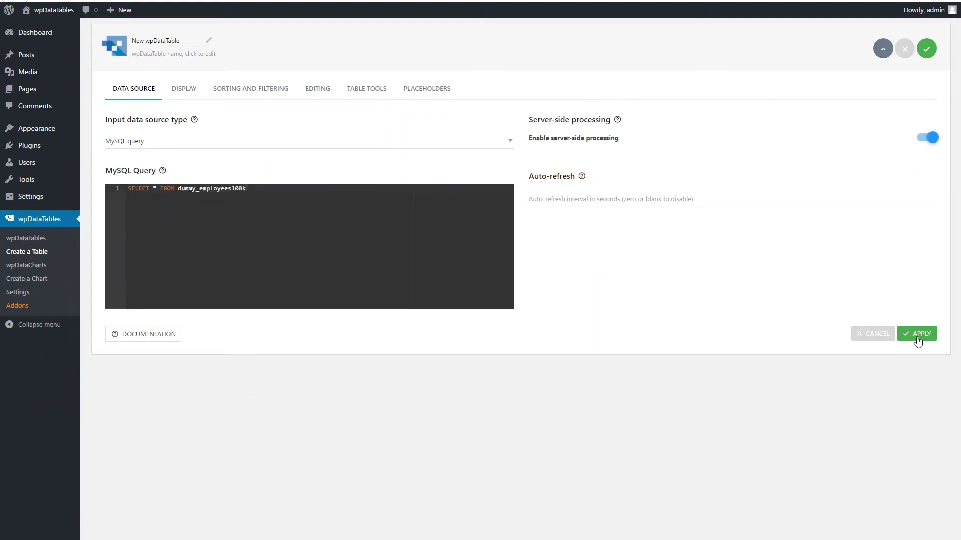
click(918, 341)
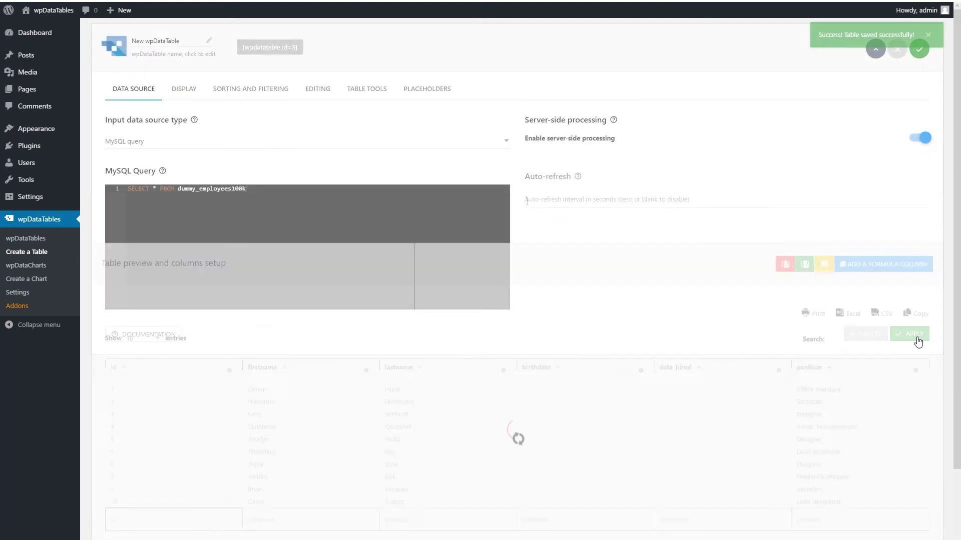
Page the preview through pages 2 and 3, next, last, and page 17679
scroll(918, 340, down, 3)
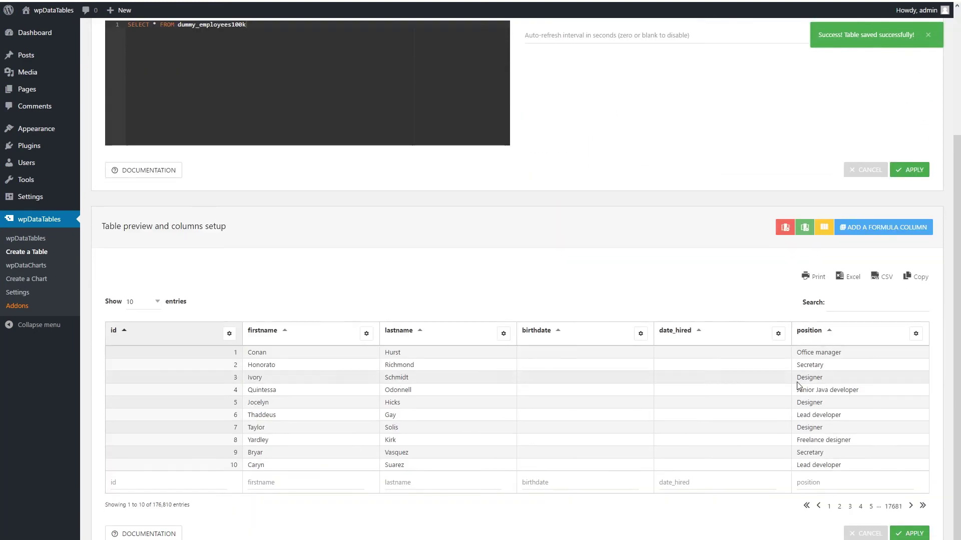
click(839, 507)
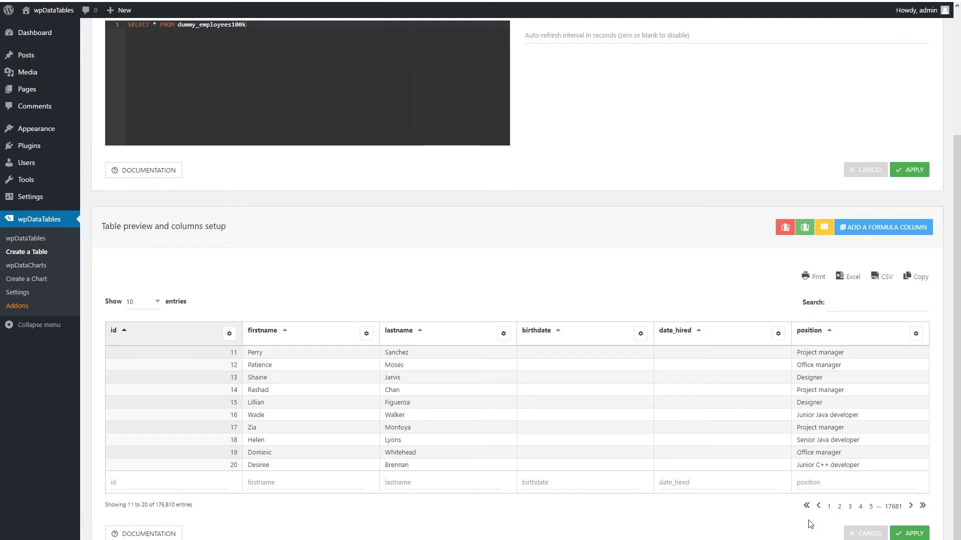
click(850, 507)
click(911, 508)
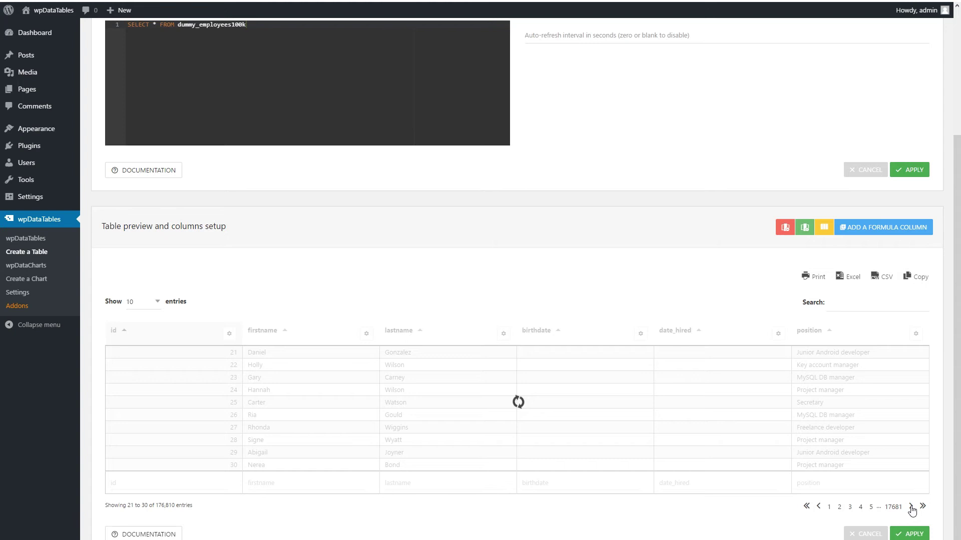
click(922, 507)
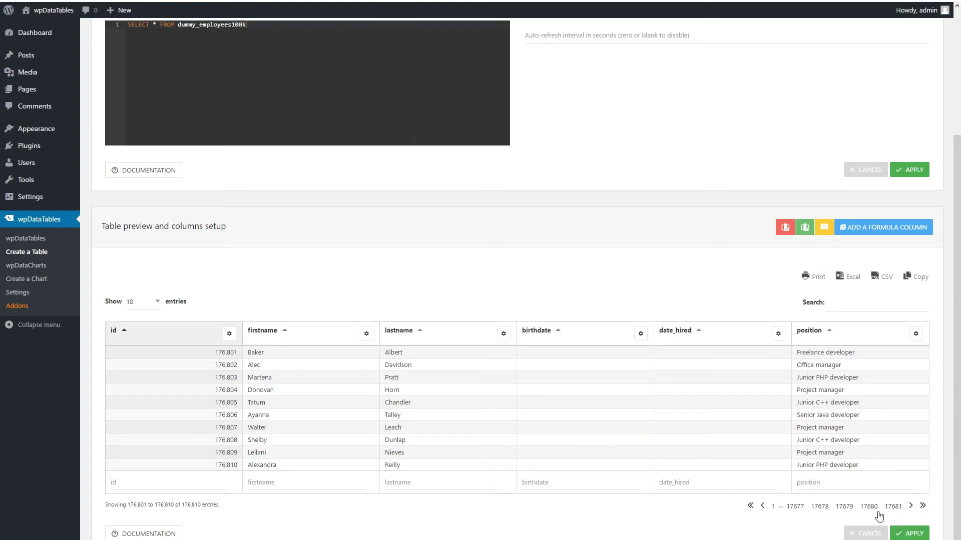
click(844, 507)
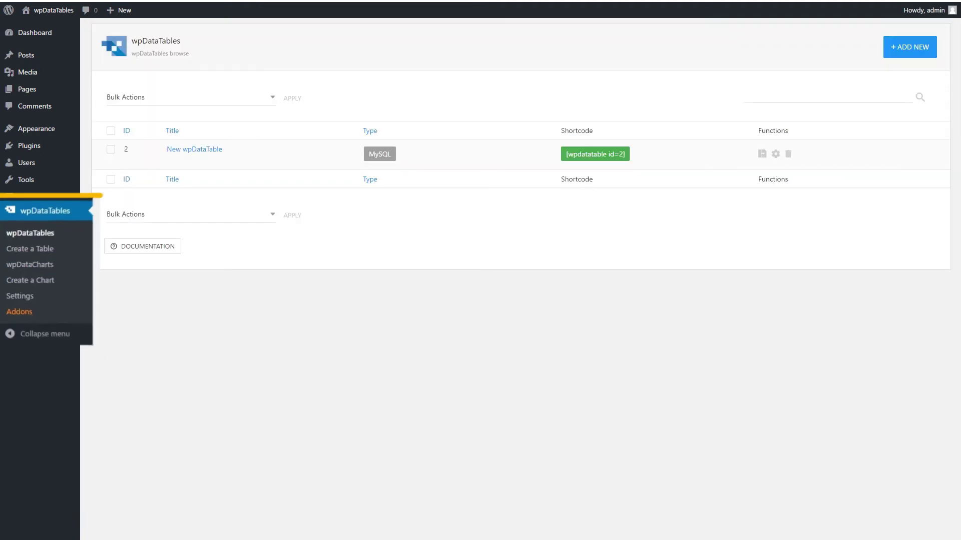
click(28, 300)
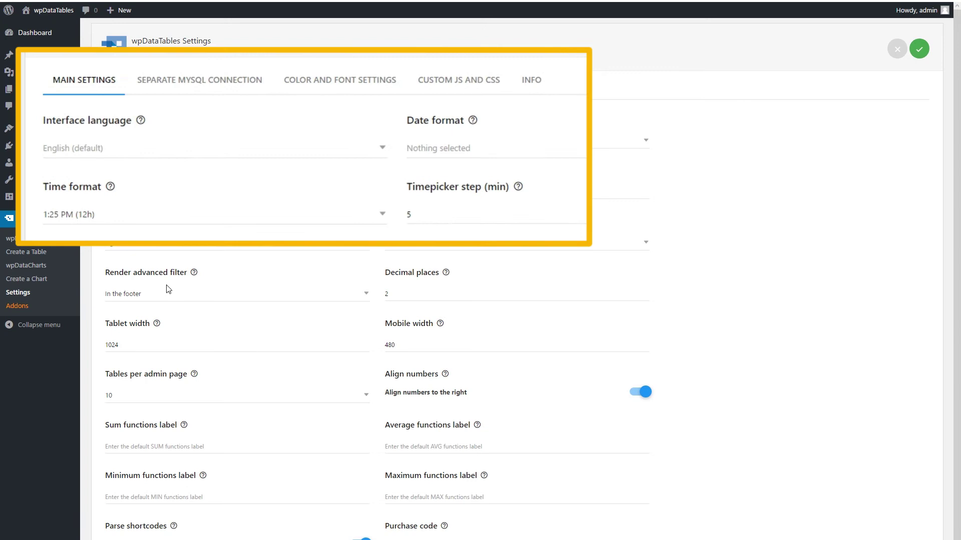
click(194, 90)
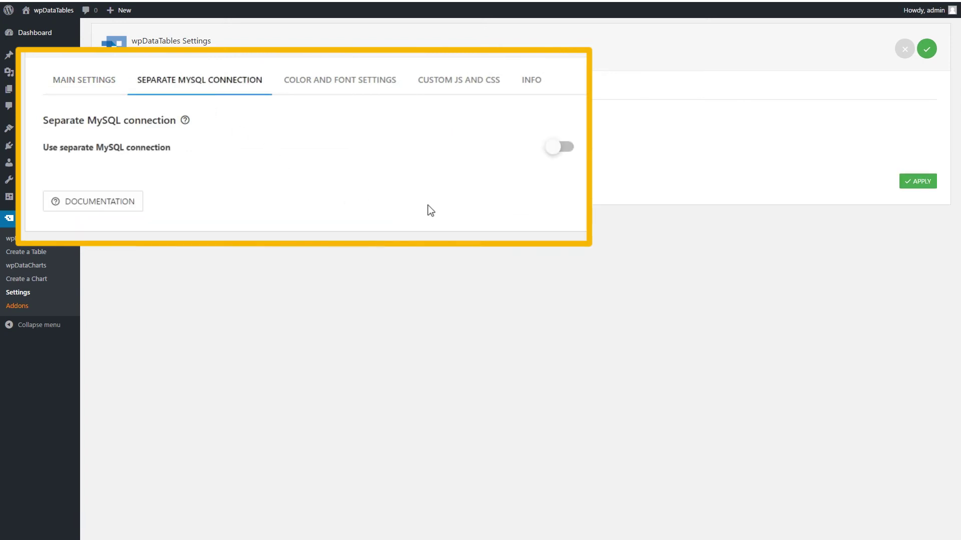
click(505, 145)
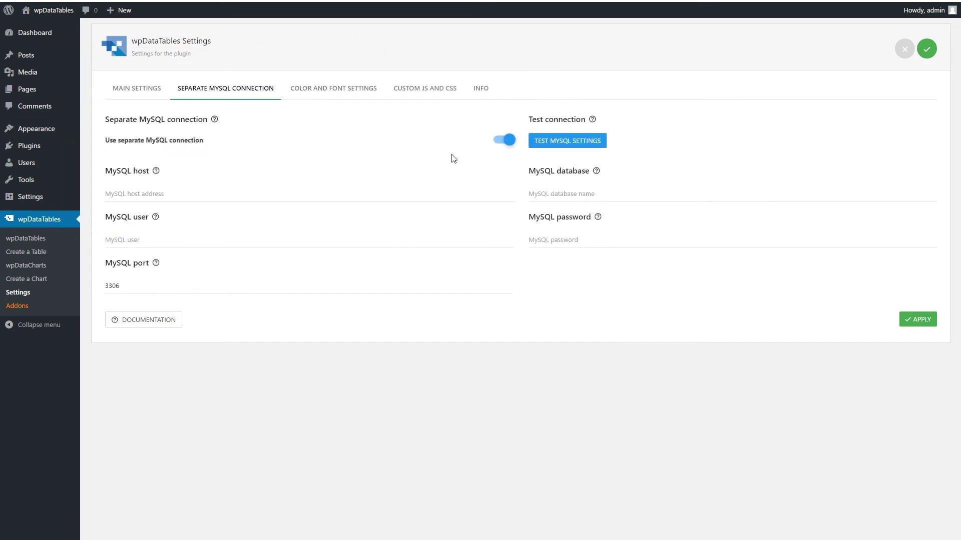
click(387, 188)
click(329, 236)
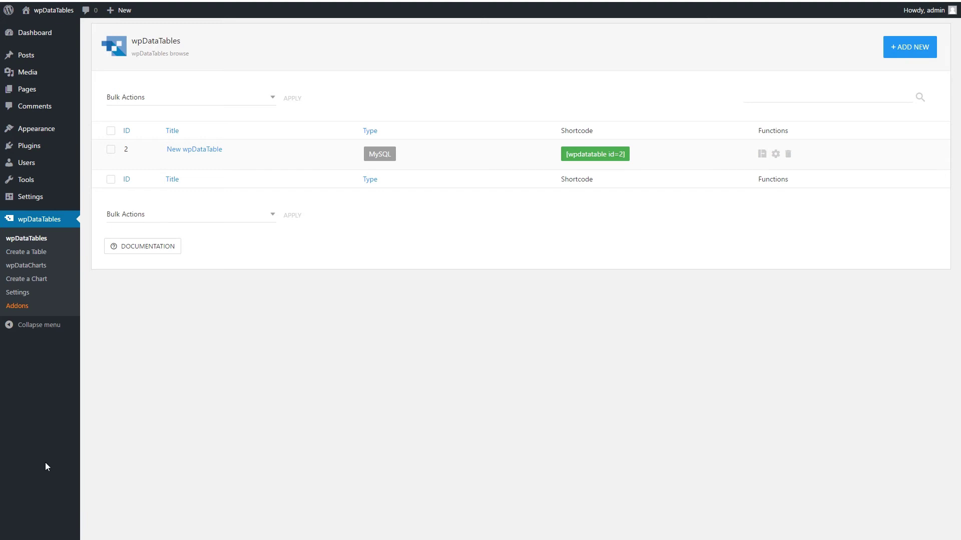
click(36, 252)
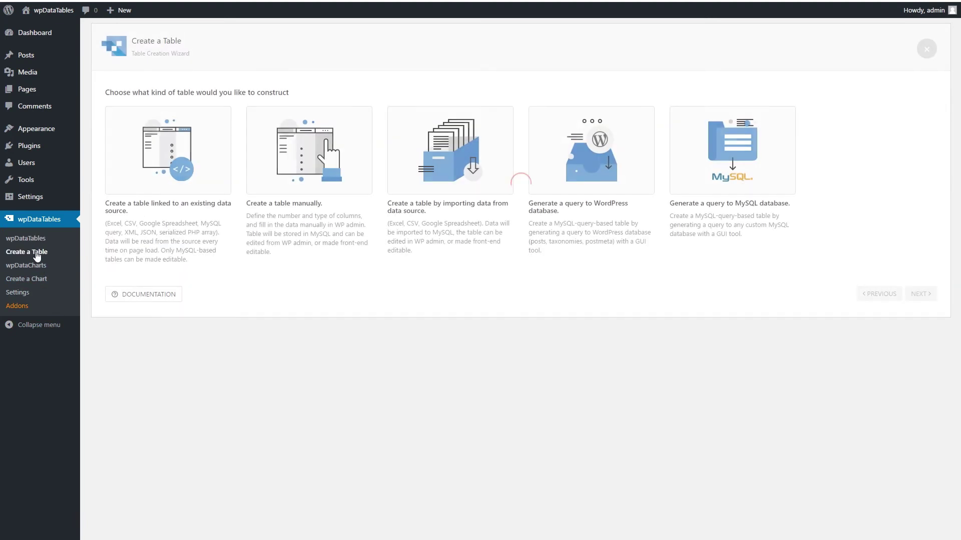
click(299, 188)
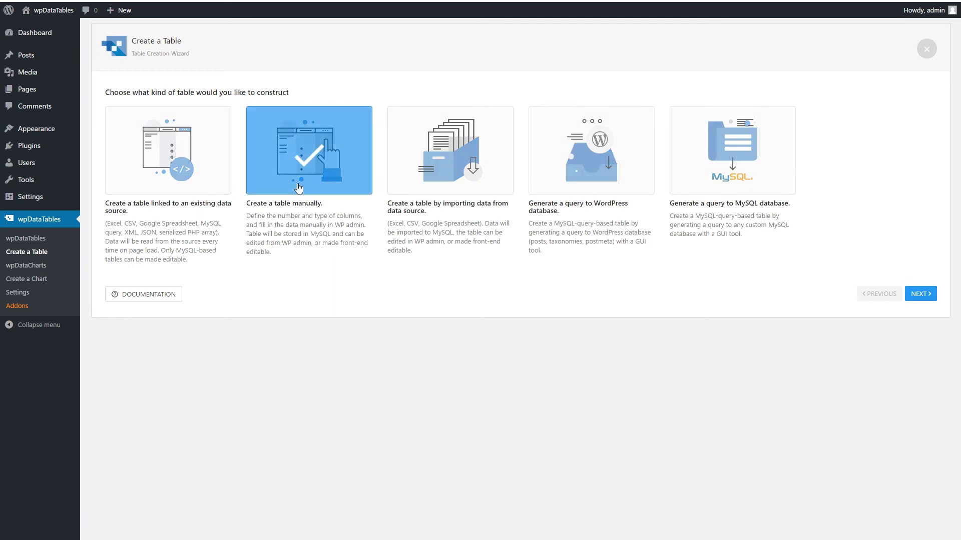
click(193, 179)
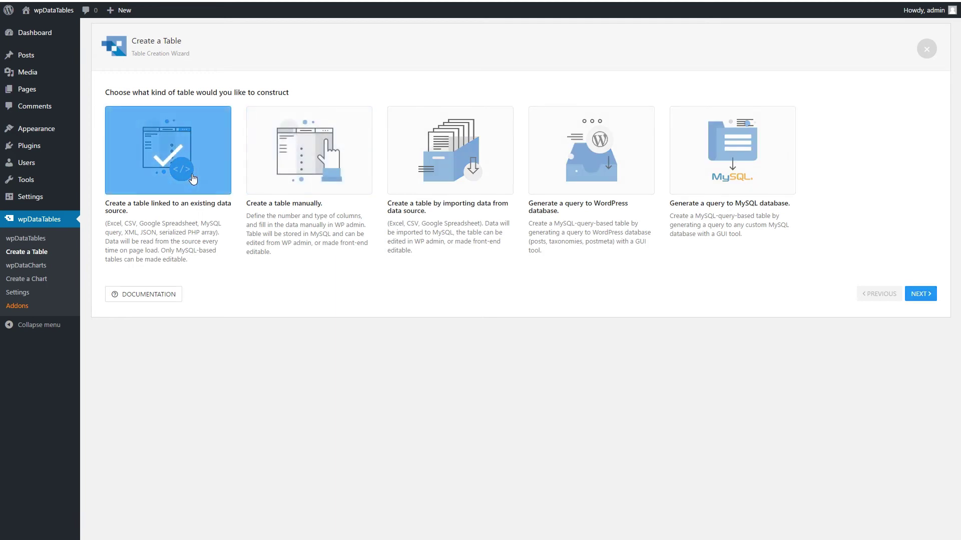
click(917, 300)
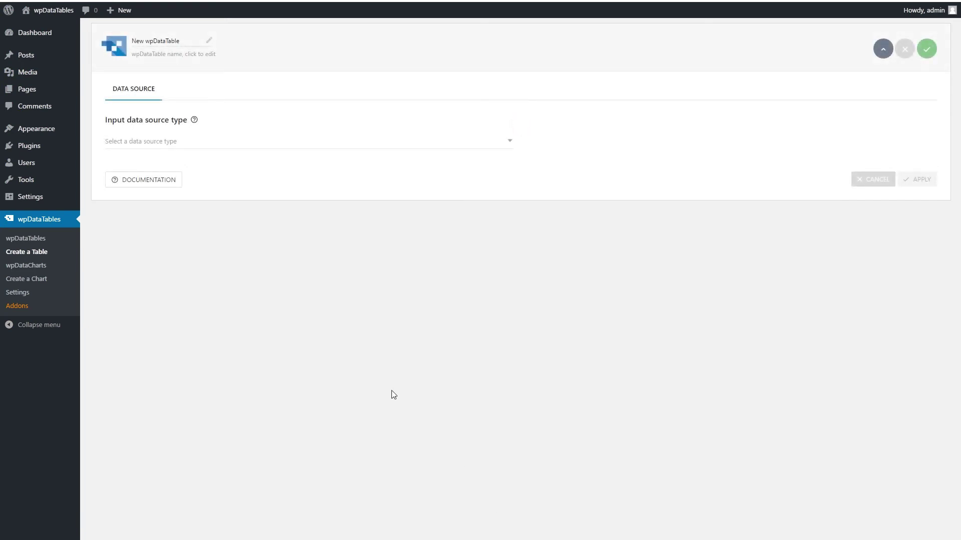
click(38, 239)
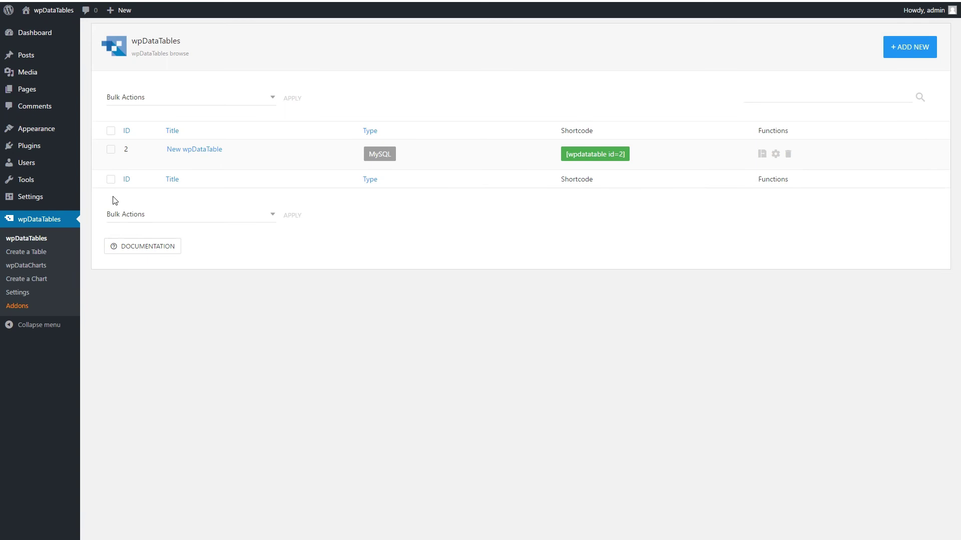
Enable front-end and in-line editing on table 2 and pick an allowed editor role
click(190, 150)
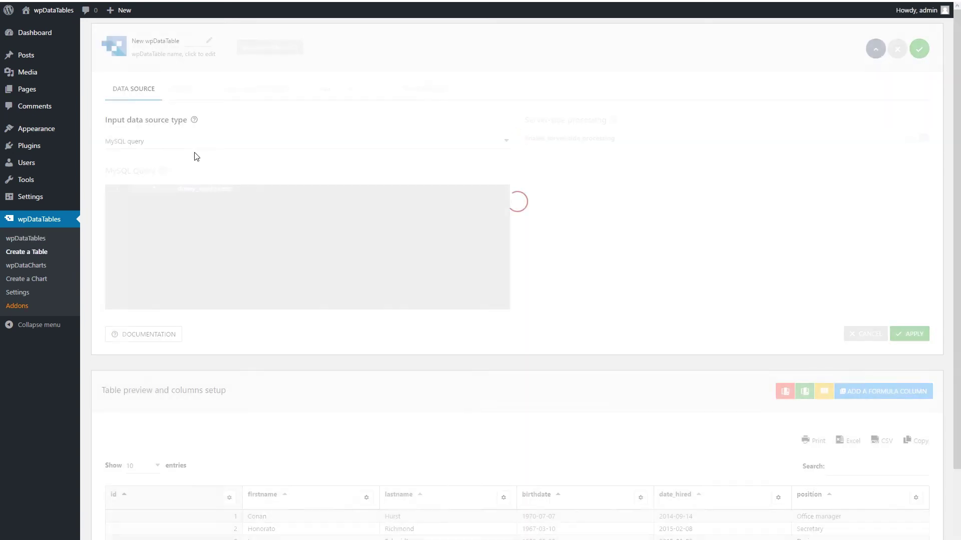
click(320, 89)
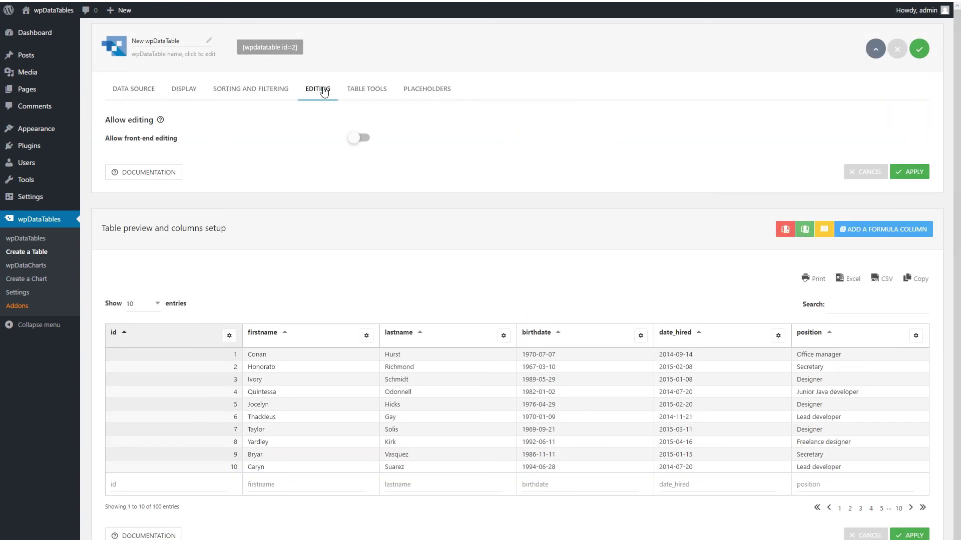
click(393, 142)
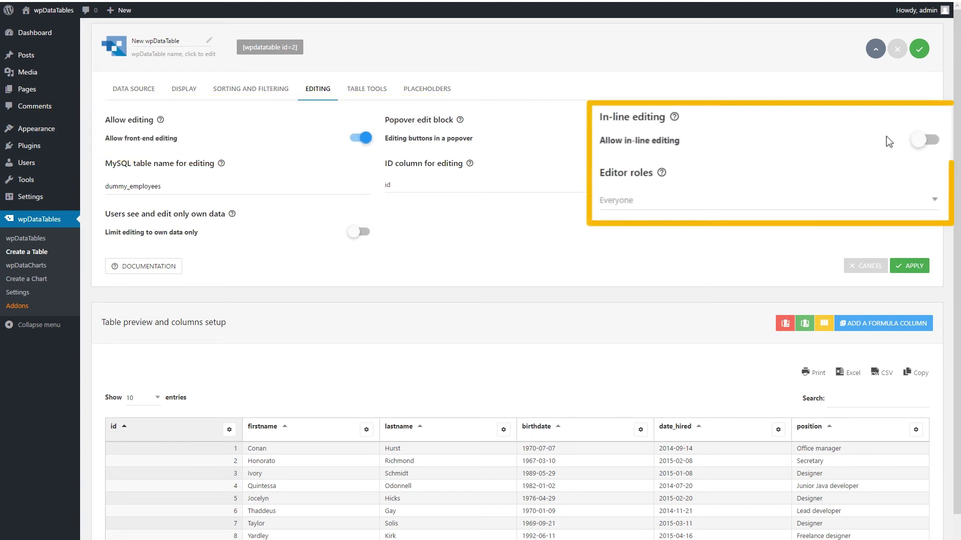
click(919, 139)
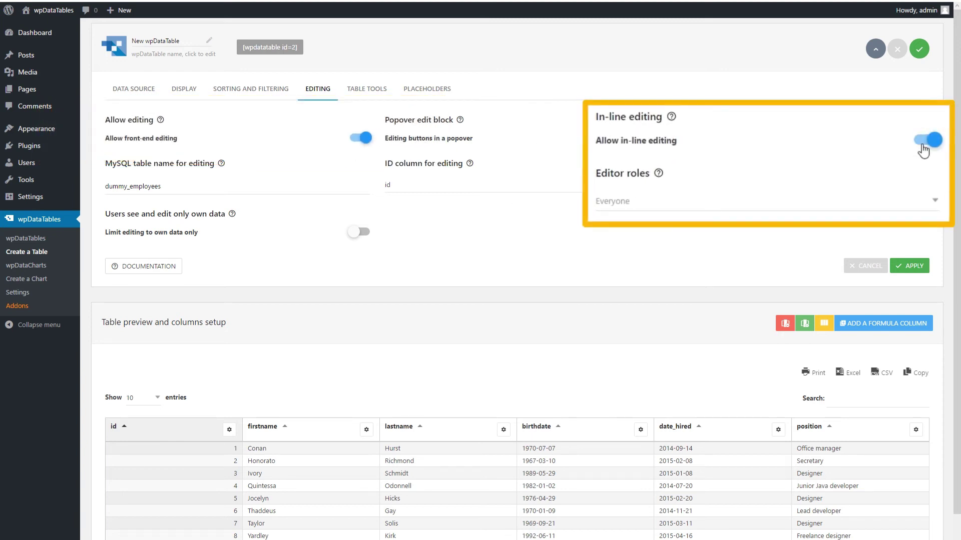
click(806, 203)
click(674, 278)
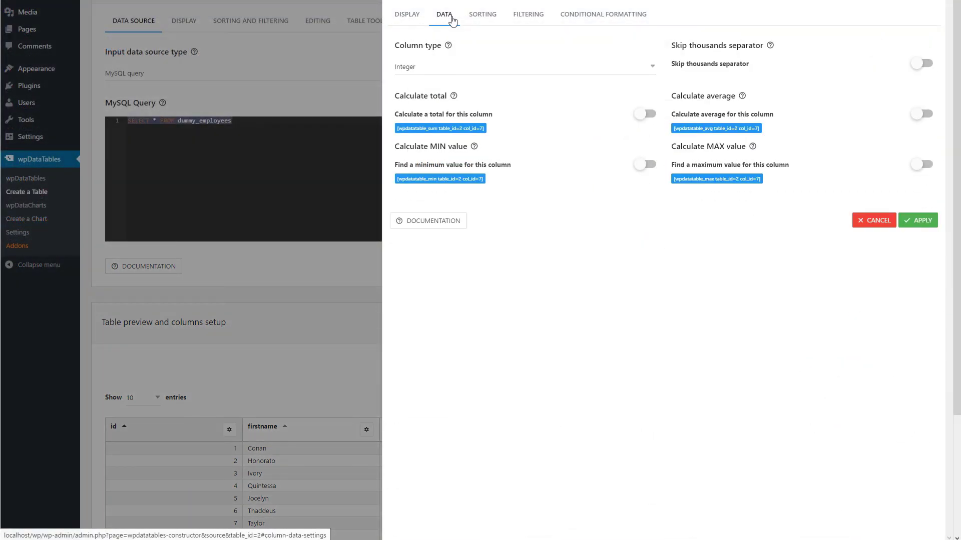
Set the column type to String with possible values from another wpDataTable (foreign key)
click(454, 68)
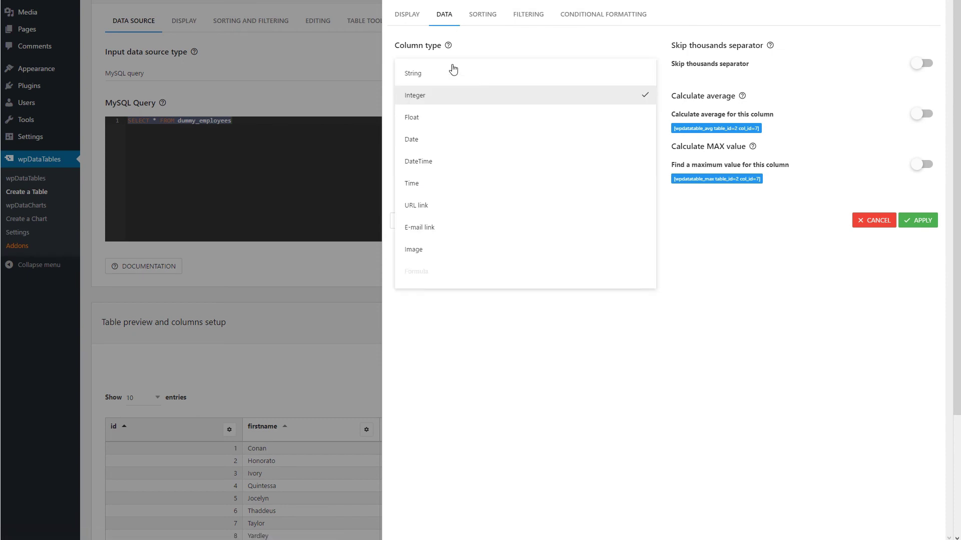
click(444, 73)
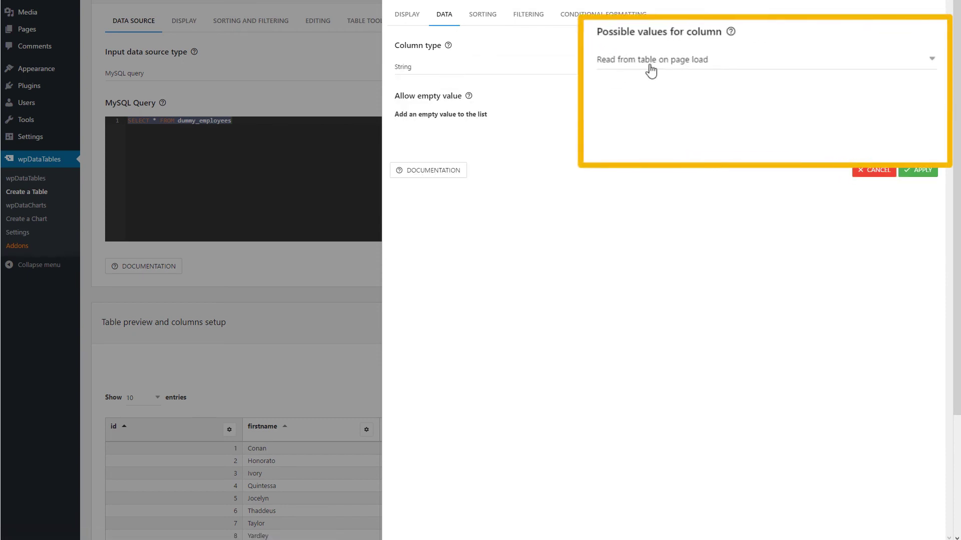
click(649, 71)
click(714, 129)
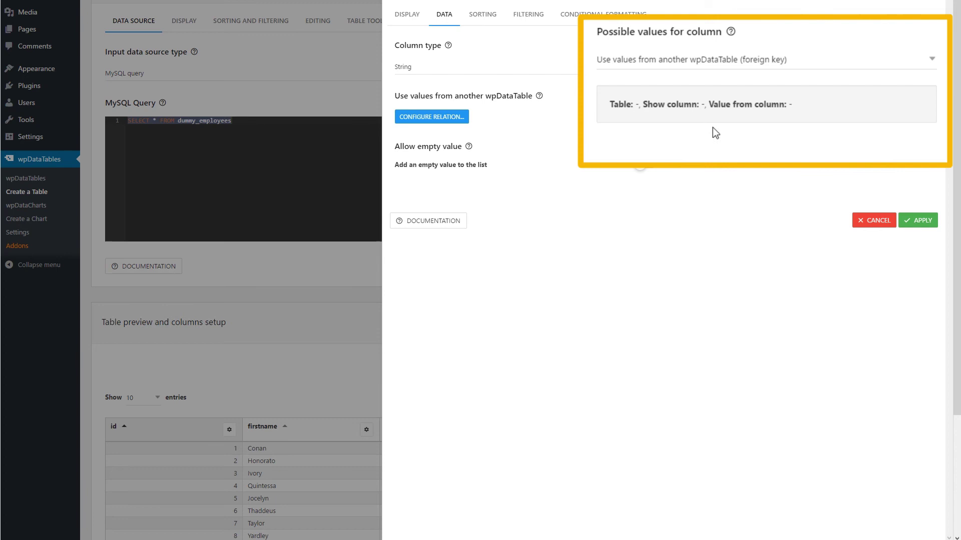